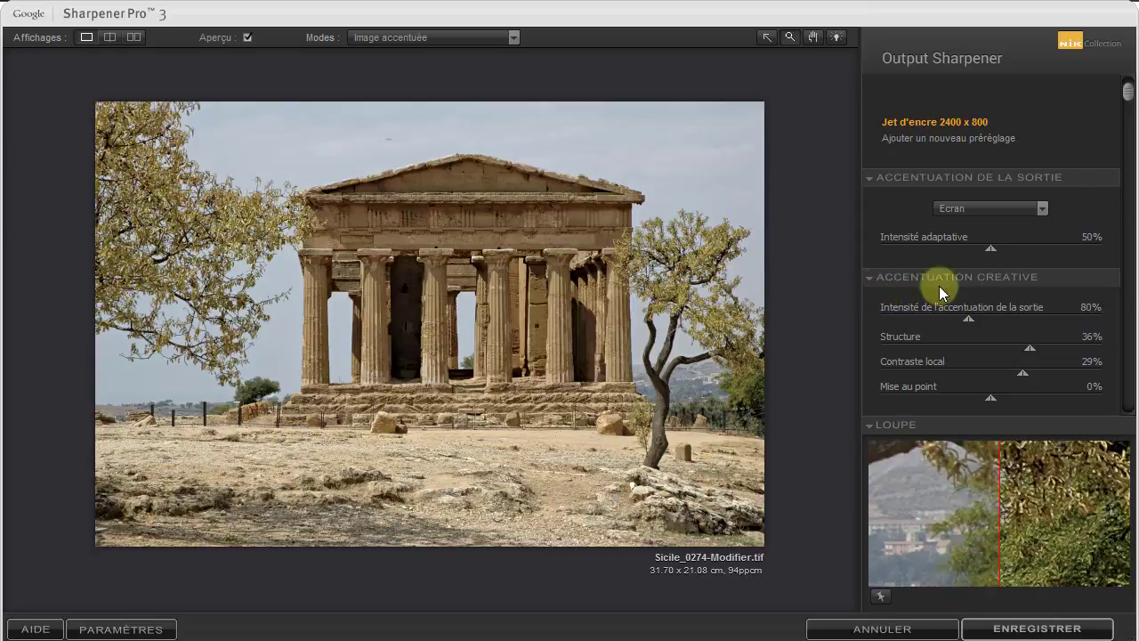
Inspect the sharpened areas with the Superposition des effets mode and return the preview to Image accentuée
left_click_drag(1123, 91, 1134, 252)
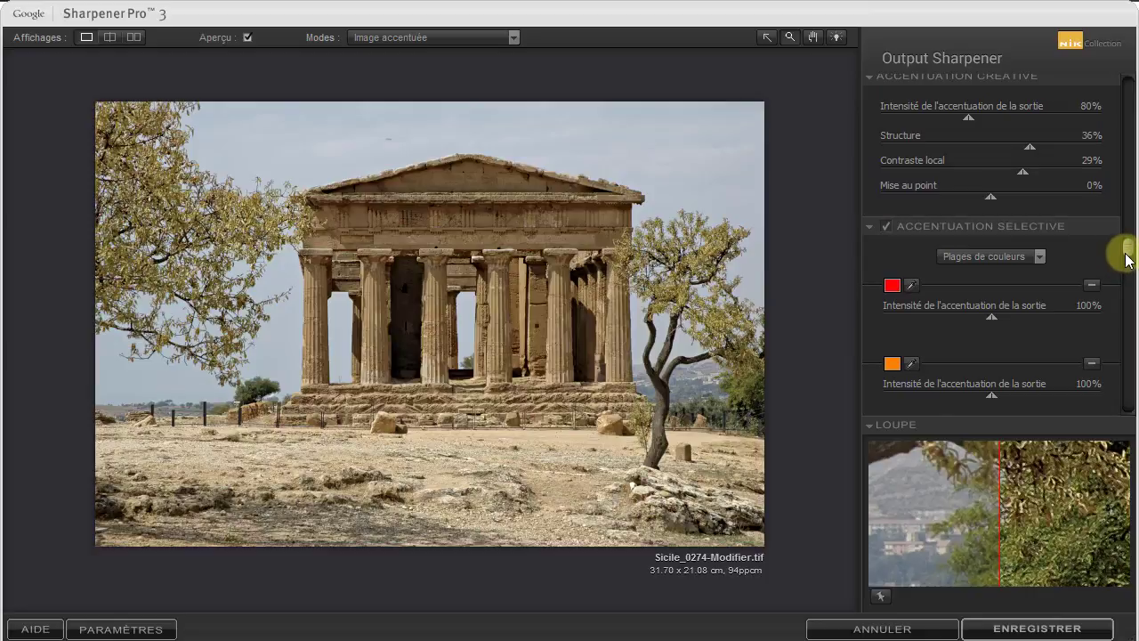
left_click_drag(1125, 248, 1127, 175)
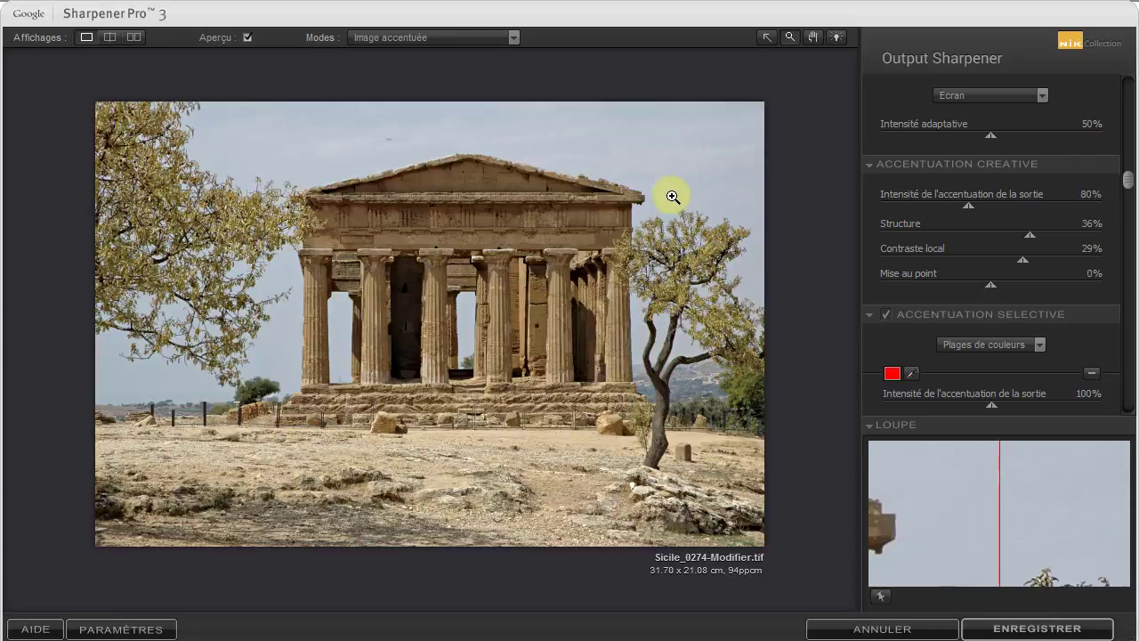
left_click(513, 40)
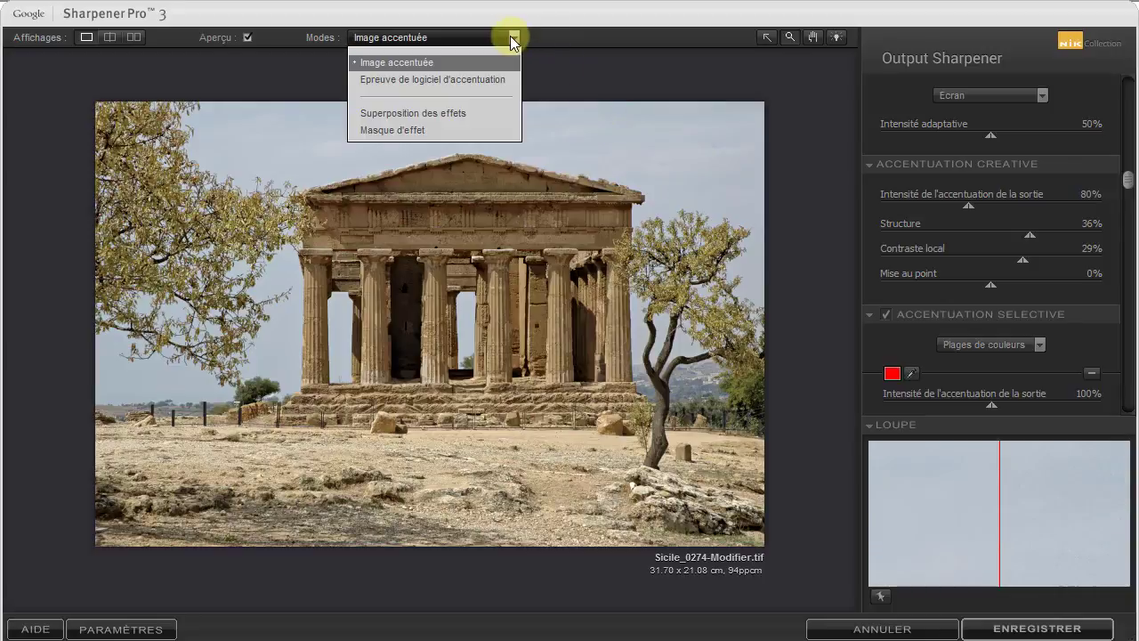
left_click(458, 115)
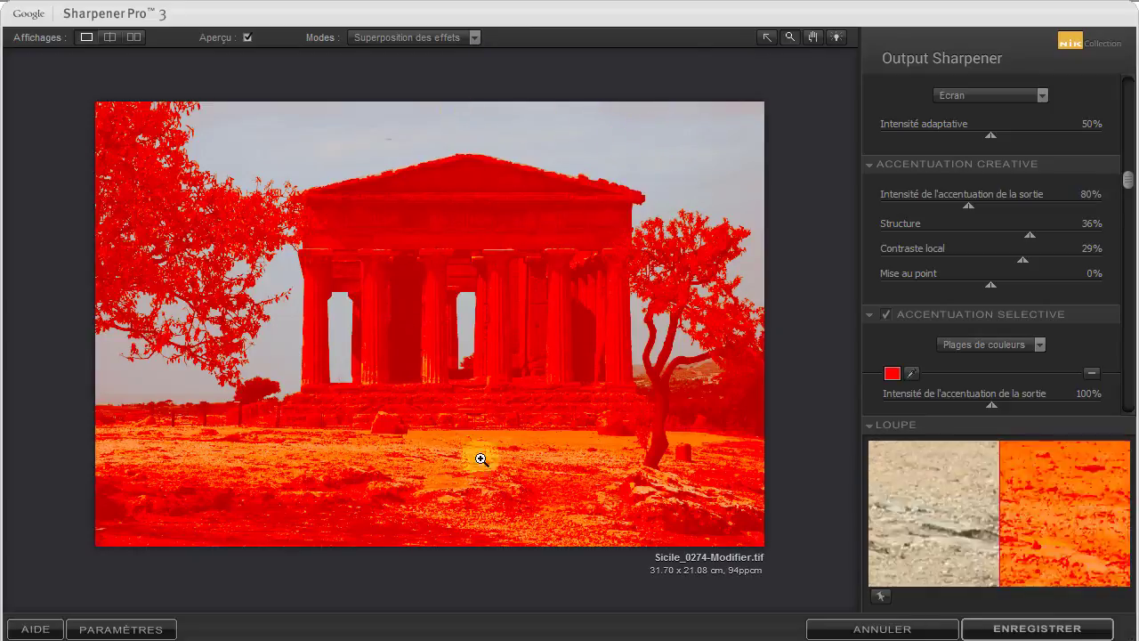
left_click(476, 37)
left_click(464, 55)
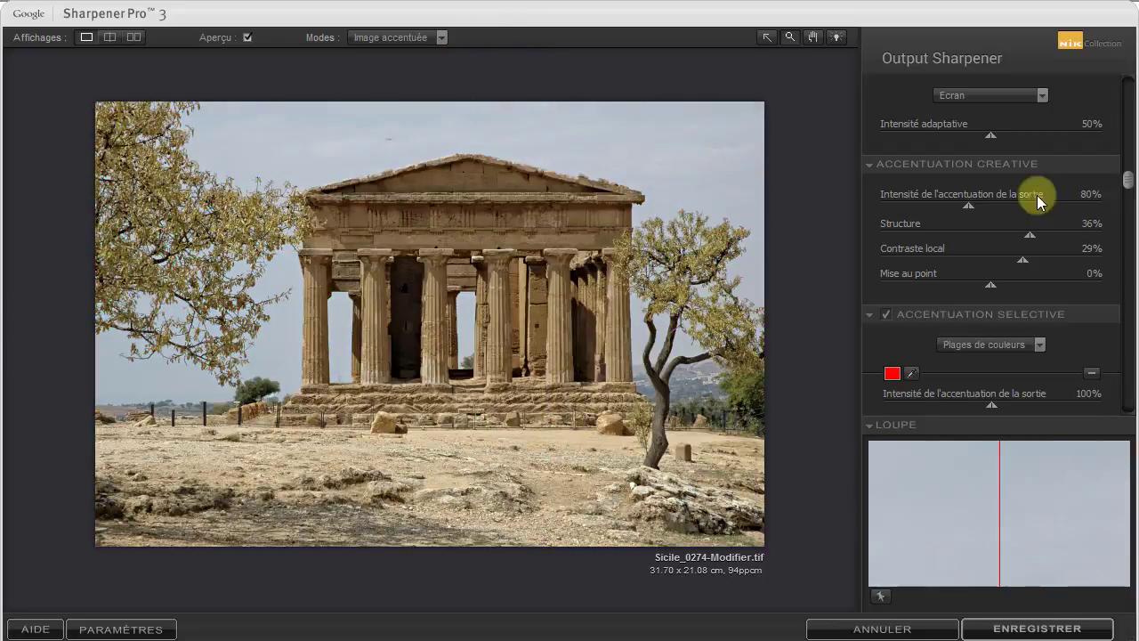
Collapse the selective and creative sharpening sections and set the output sharpening type to Jet d'encre
left_click(869, 314)
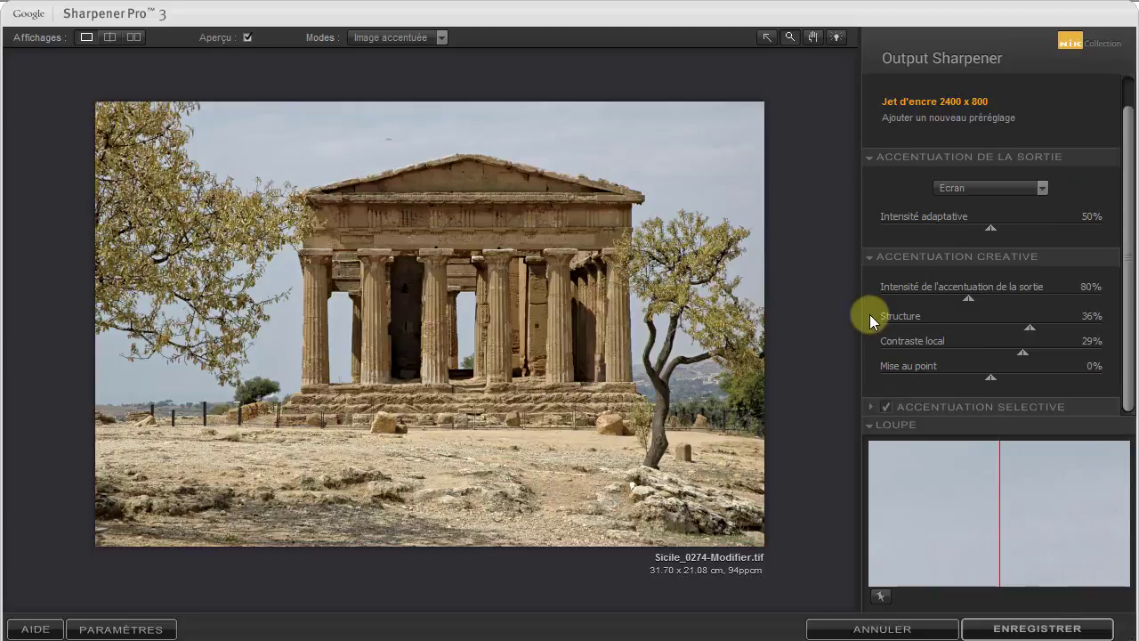
left_click(873, 258)
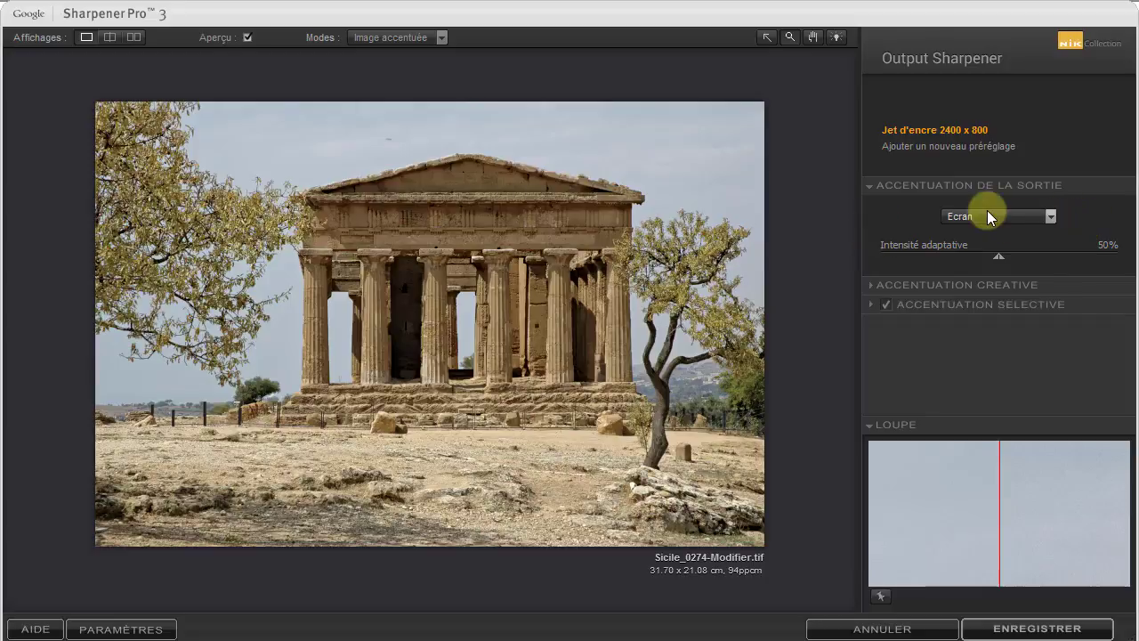
left_click(1051, 222)
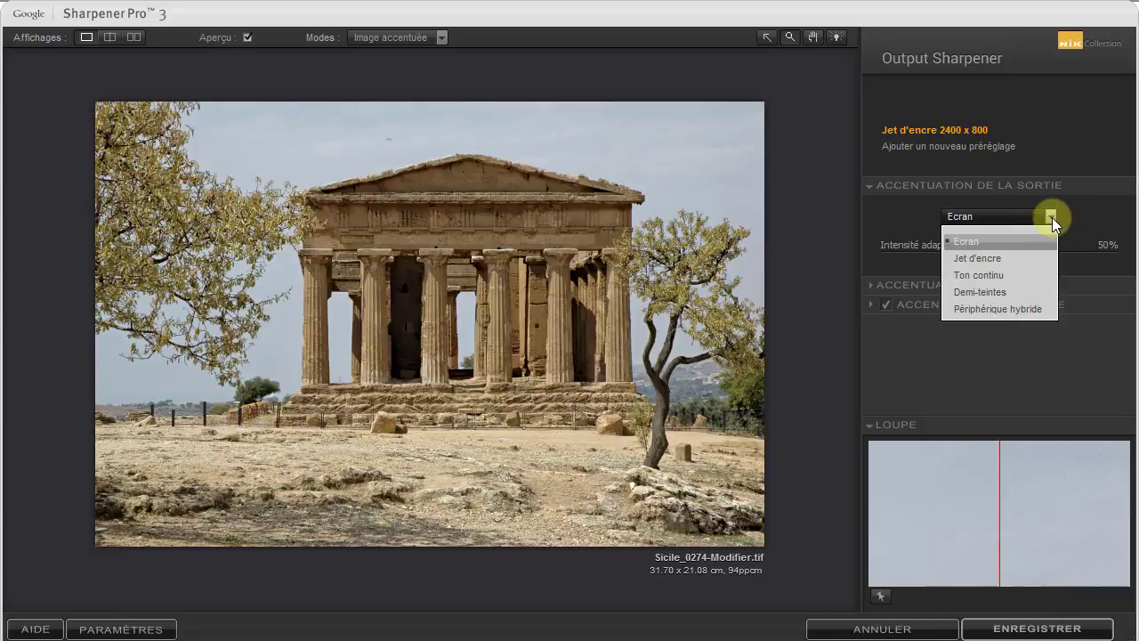
left_click(1051, 217)
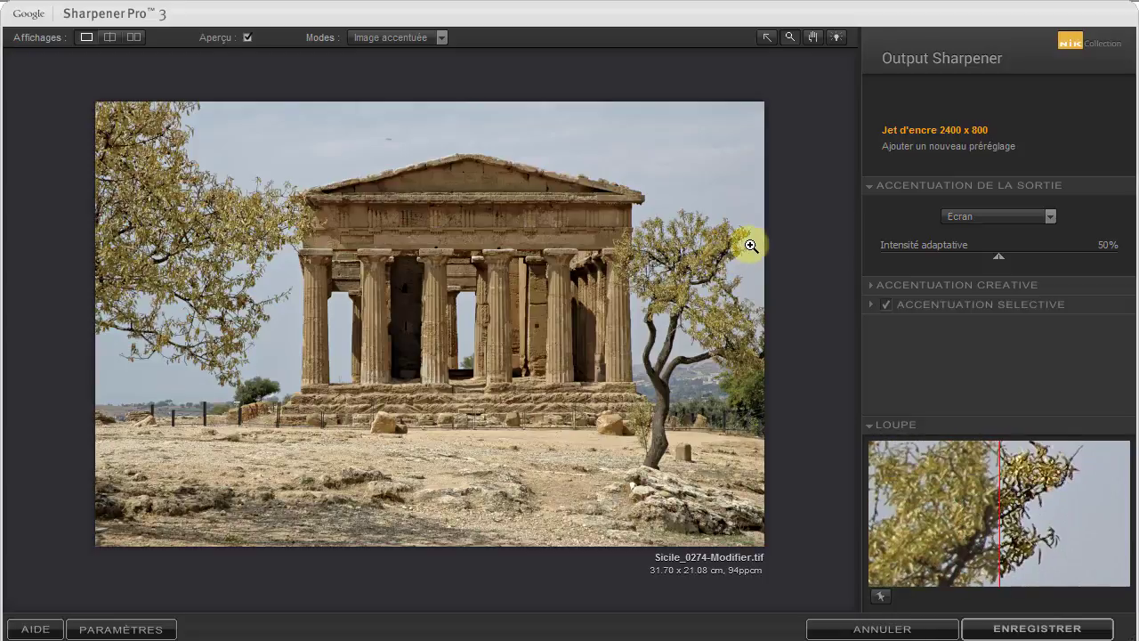
left_click(1050, 216)
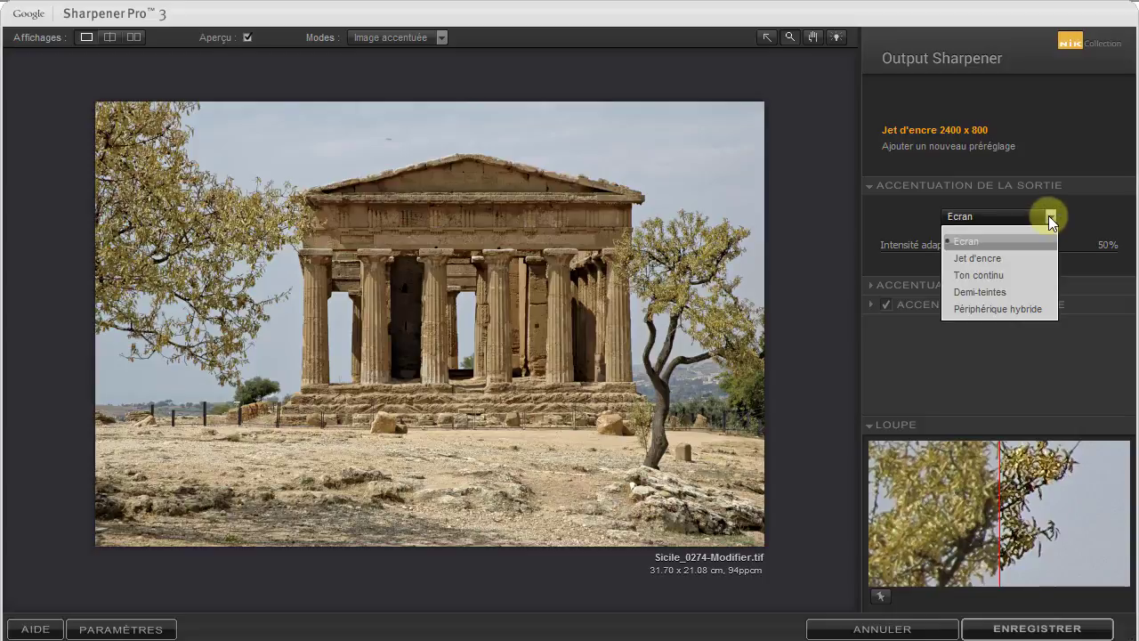
left_click(1012, 259)
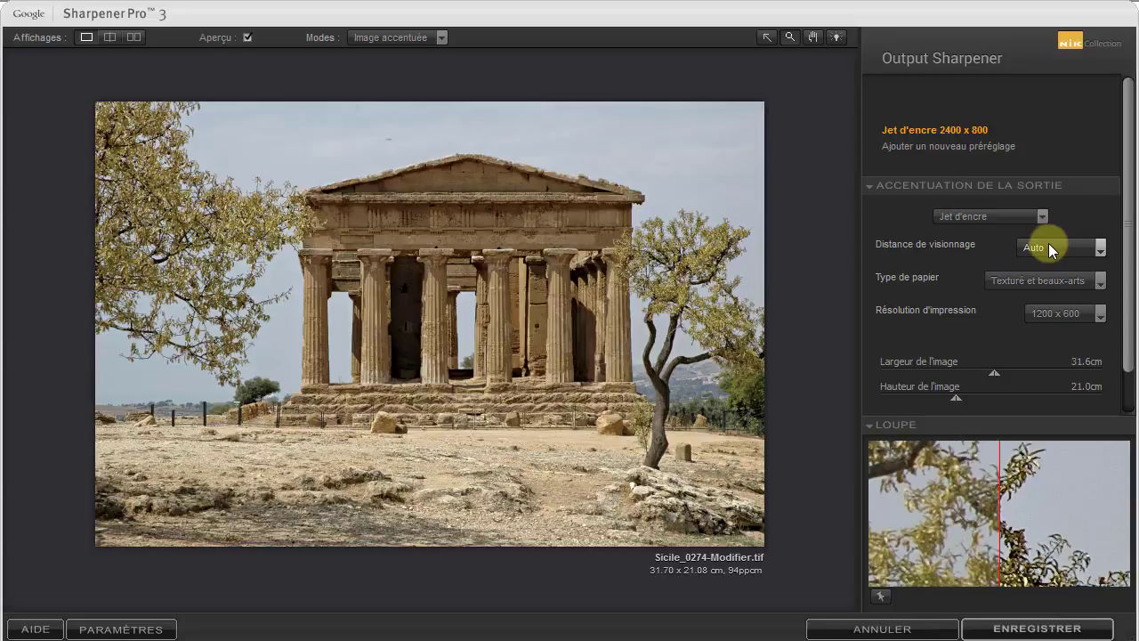
Choose Auto as the viewing distance and Texturé et beaux-arts as the paper type
left_click(1102, 249)
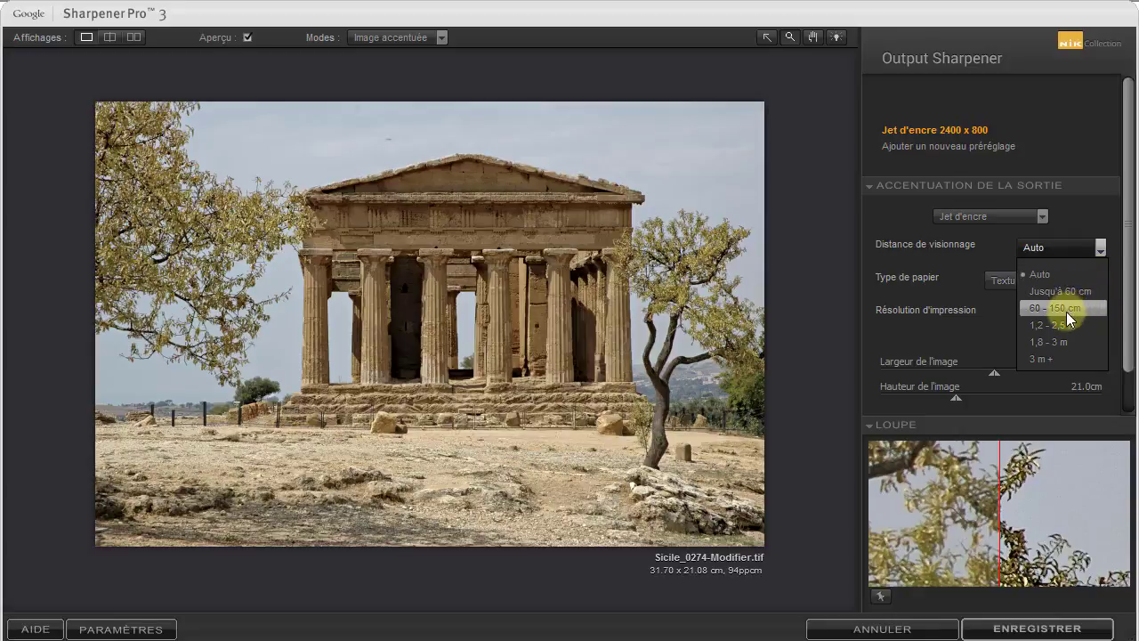
left_click(1042, 276)
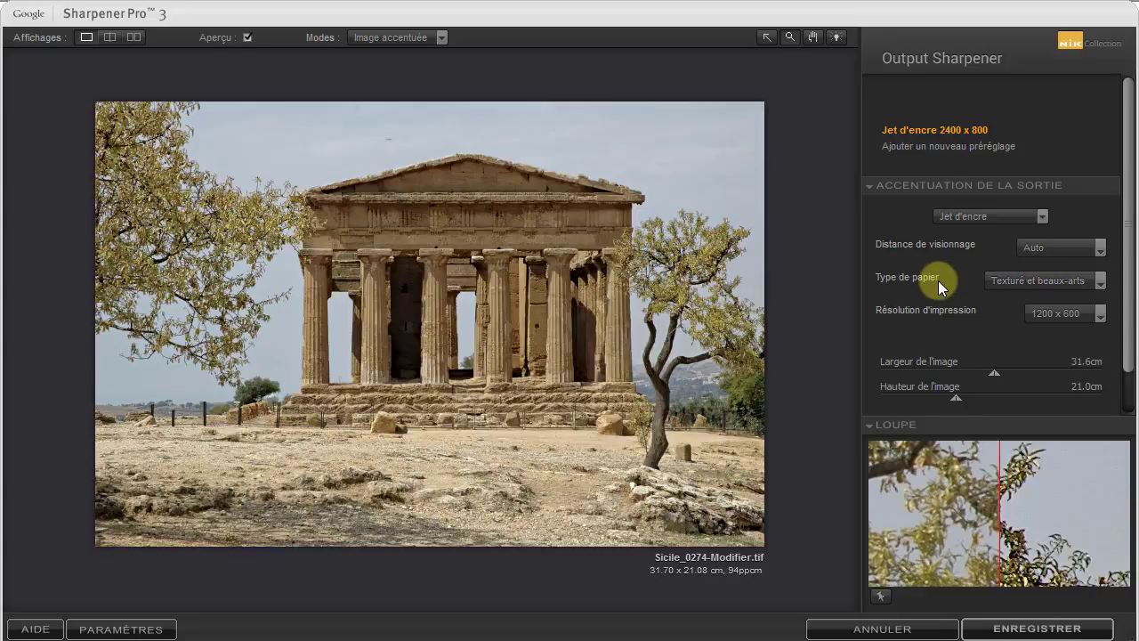
left_click(1101, 282)
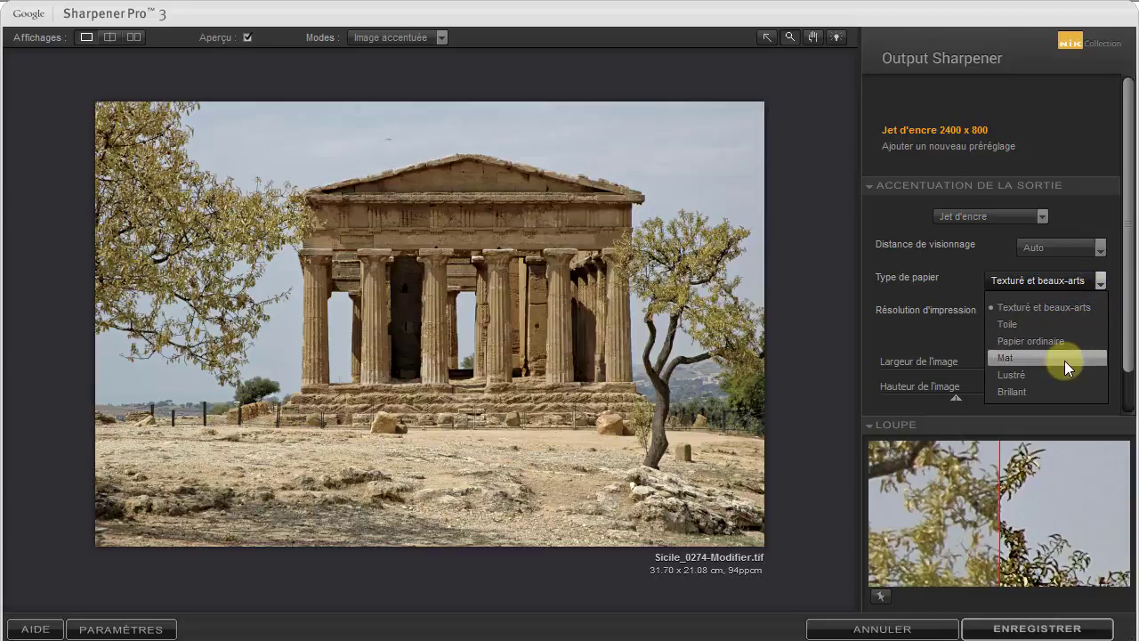
left_click(1067, 308)
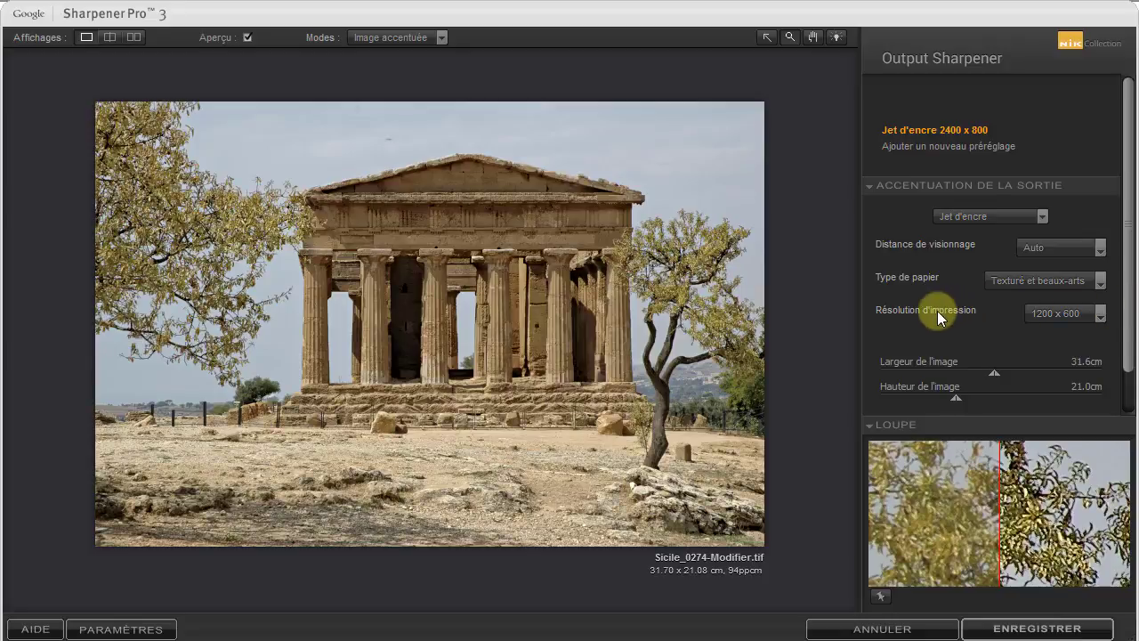
Define a custom print resolution of 2800 x 800 in place of a predefined one
left_click(1101, 315)
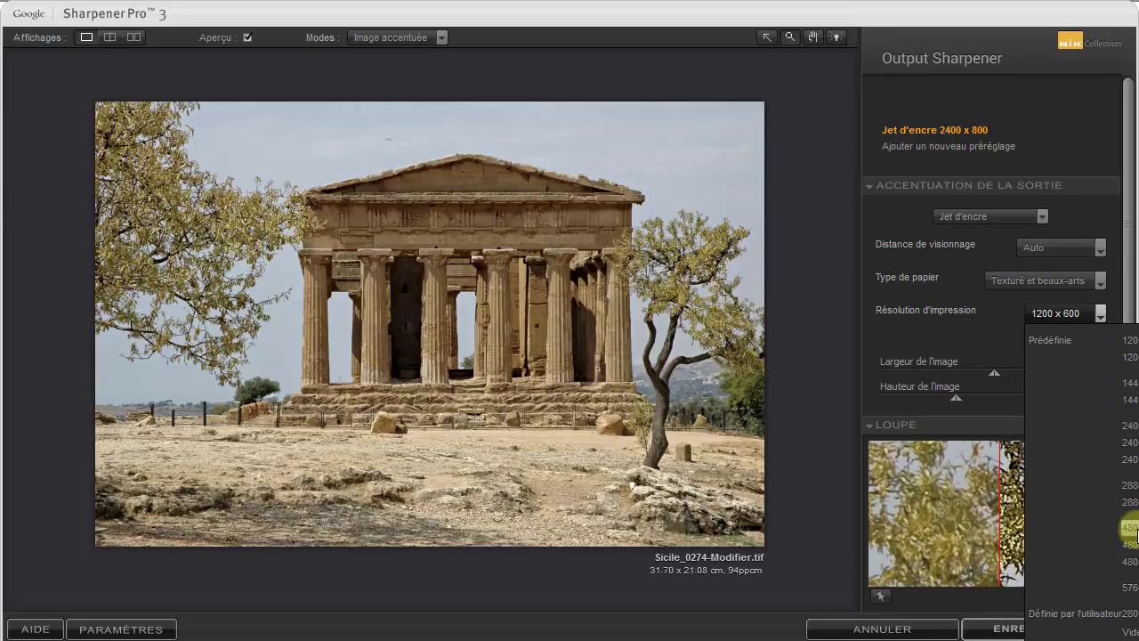
left_click(1132, 527)
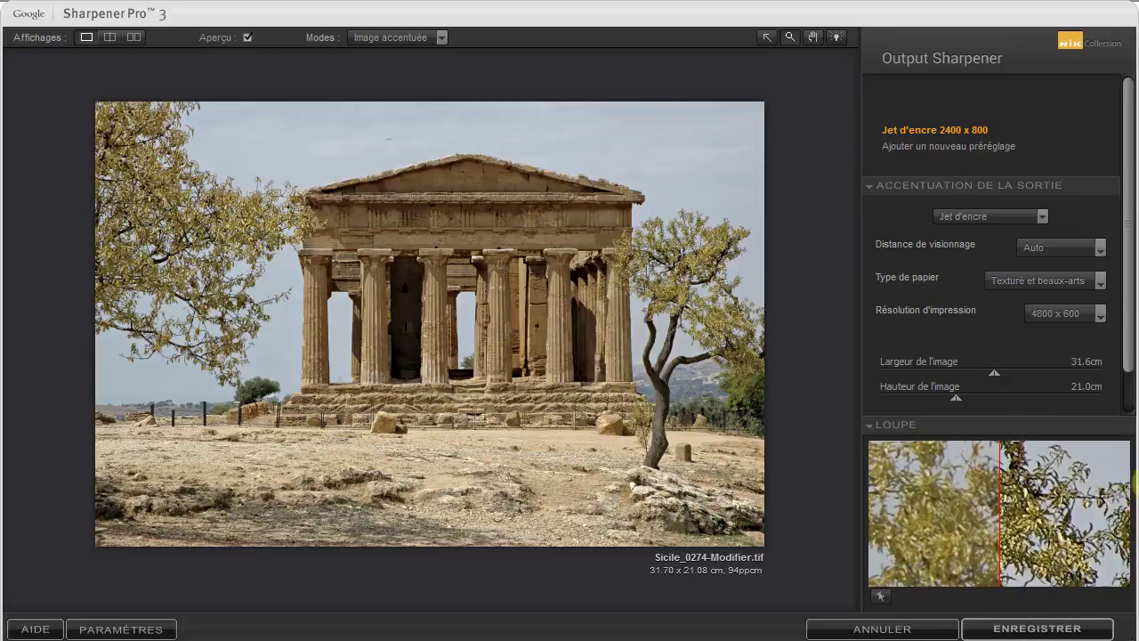
left_click(1101, 314)
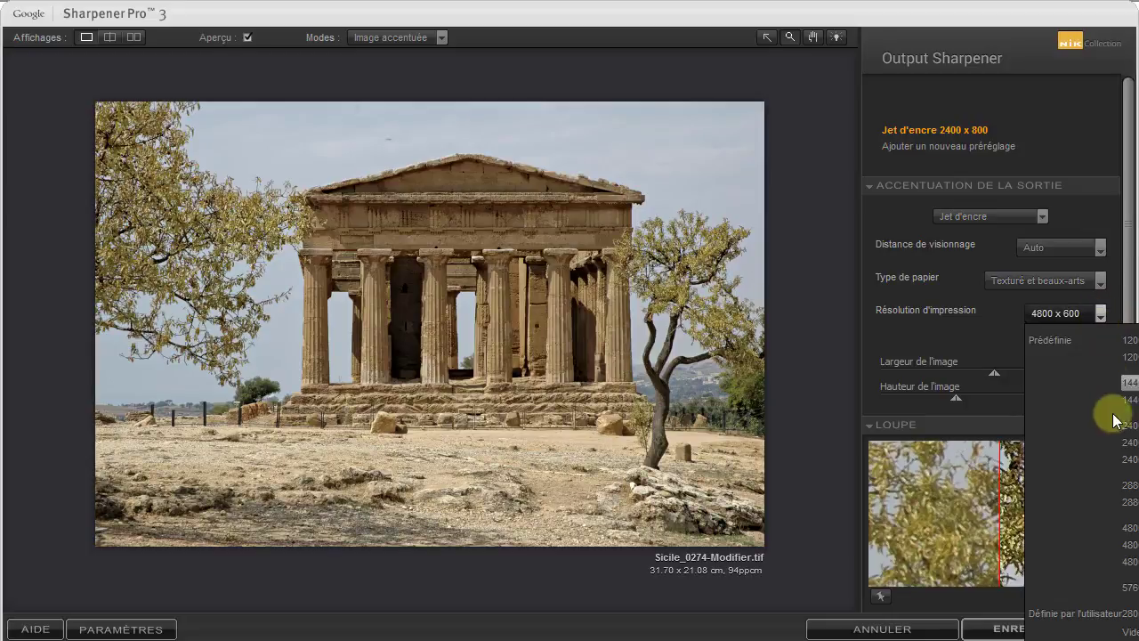
left_click(1128, 629)
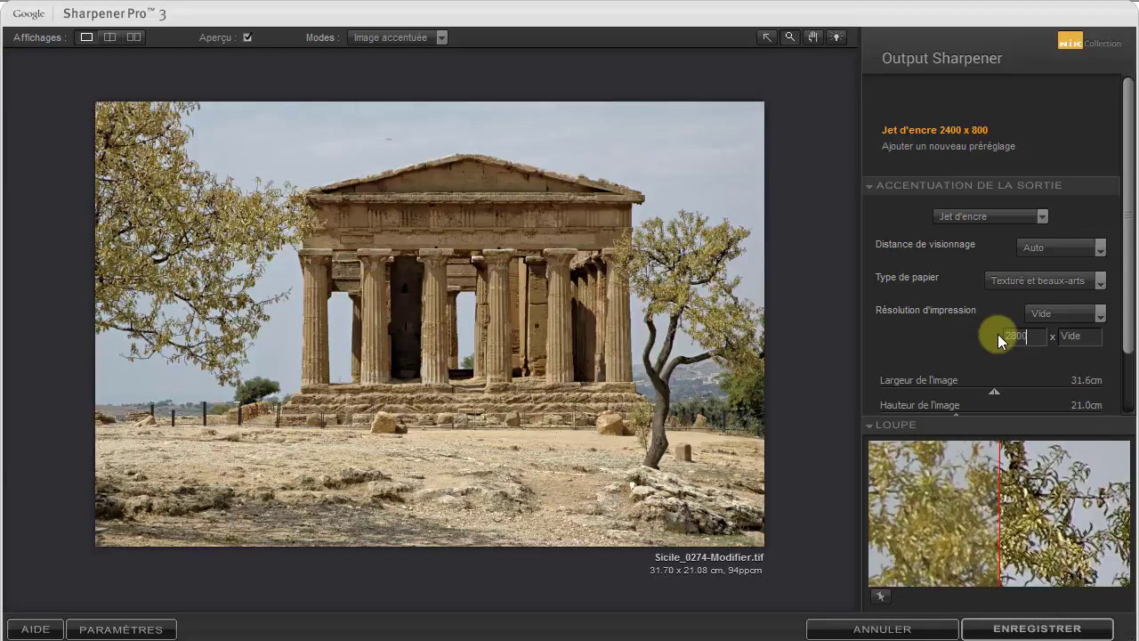
left_click(1057, 336)
type("800")
Adjust the printed image size to a width of 31.9 cm and a height of 21.1 cm
scroll(1123, 372, "down", 1)
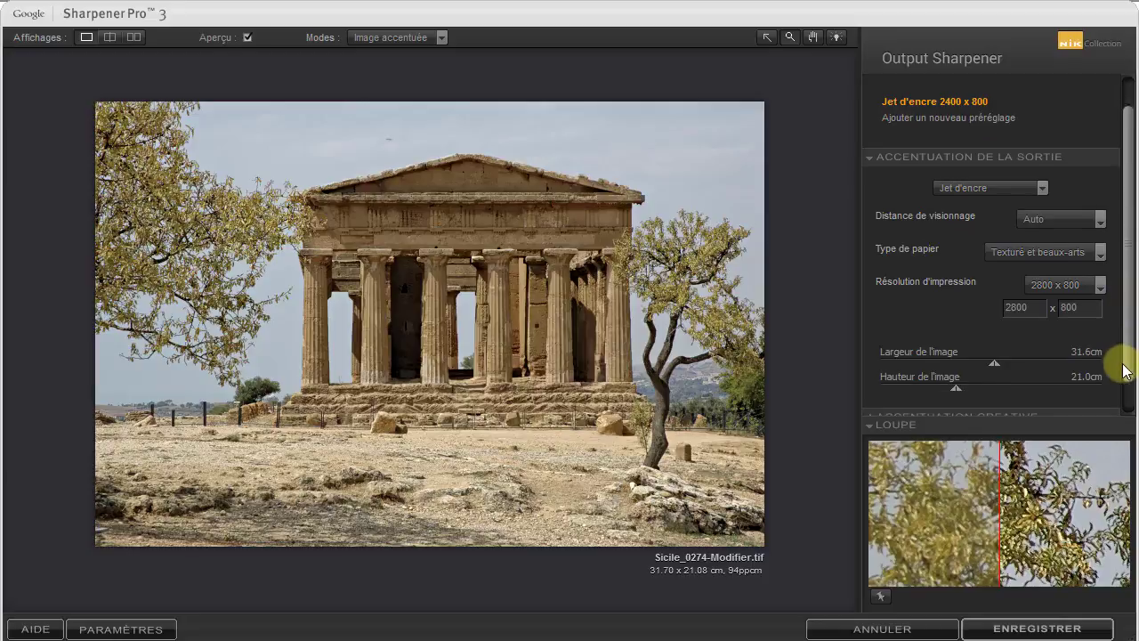
scroll(1123, 372, "down", 1)
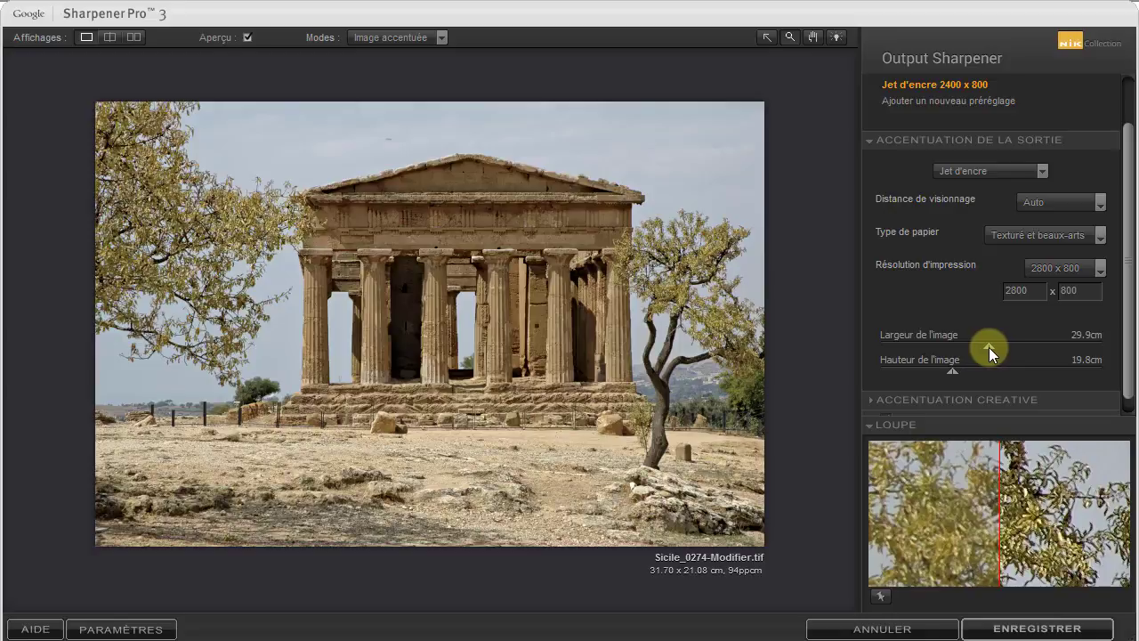
left_click_drag(987, 347, 978, 349)
left_click_drag(983, 347, 985, 347)
left_click_drag(992, 346, 996, 345)
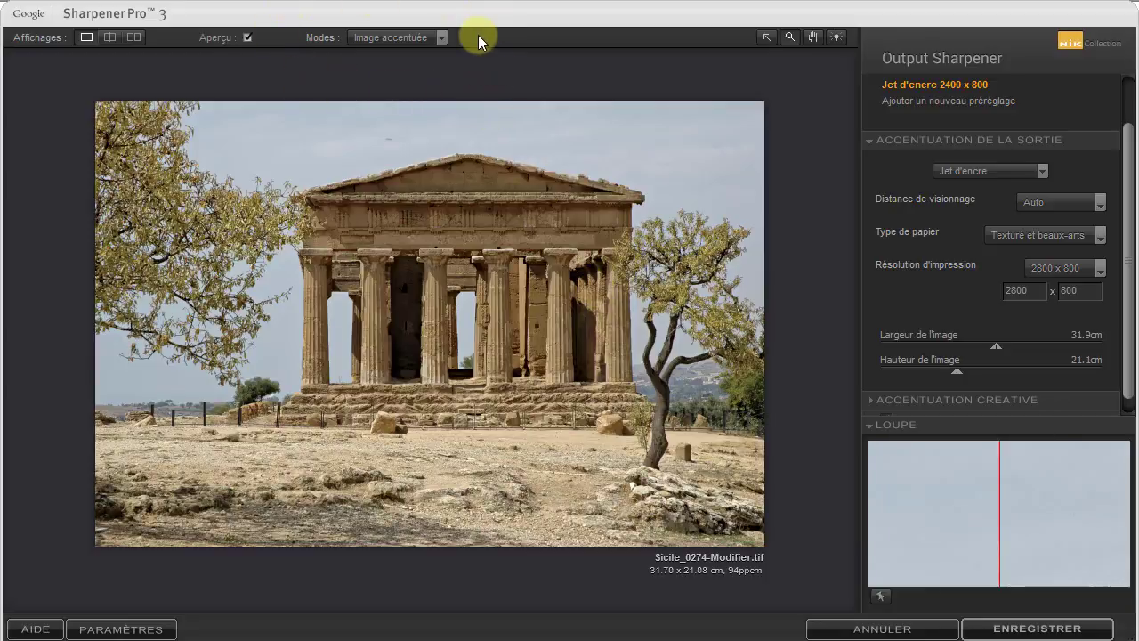
Switch the preview mode to Epreuve de logiciel d'accentuation and examine the temple's columns, pediment and the neighbouring tree up close
left_click(442, 39)
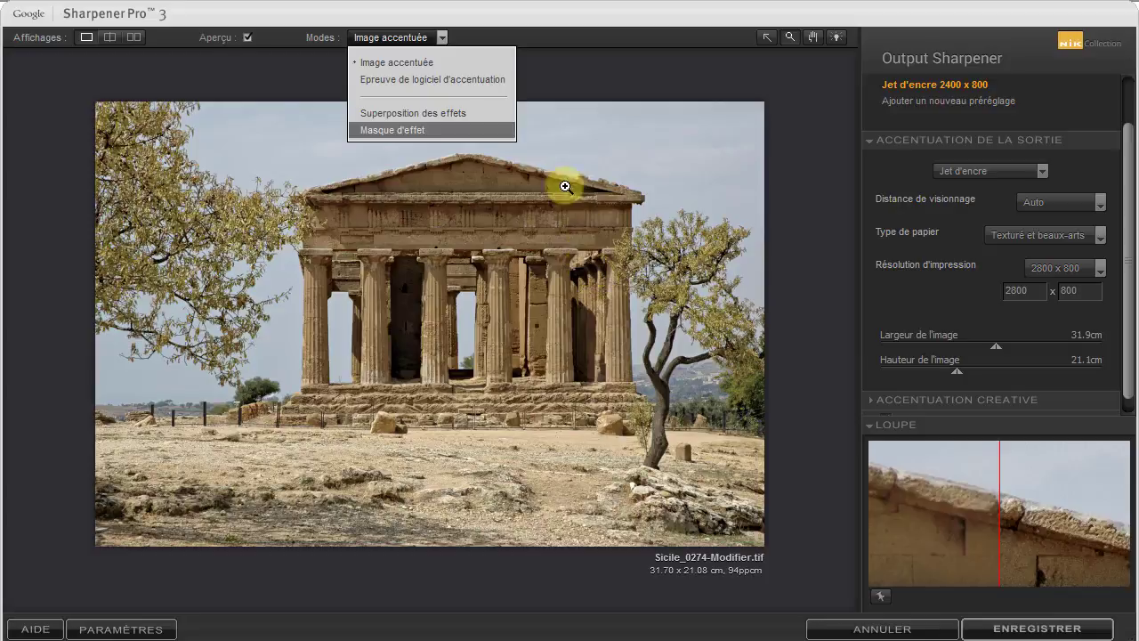
left_click(476, 78)
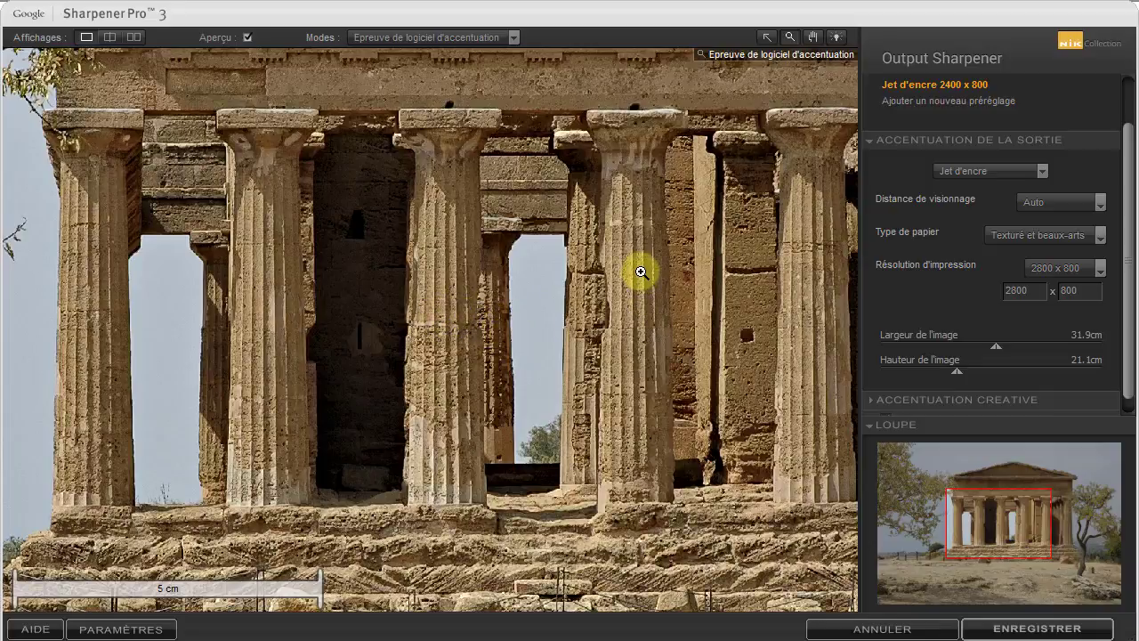
left_click_drag(633, 257, 582, 613)
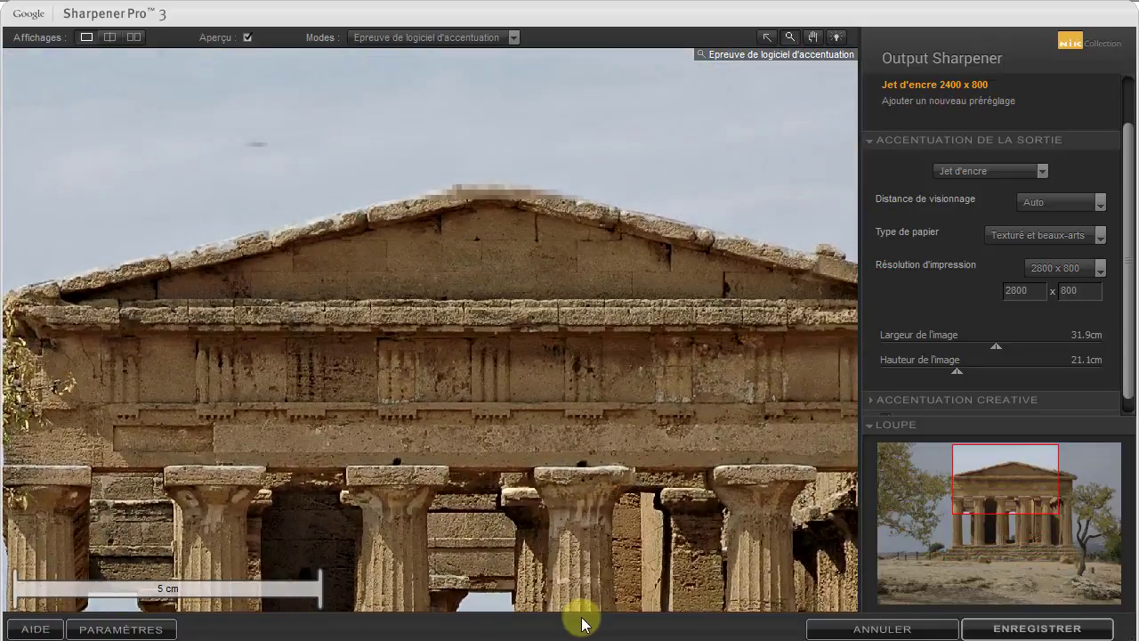
left_click_drag(763, 395, 382, 386)
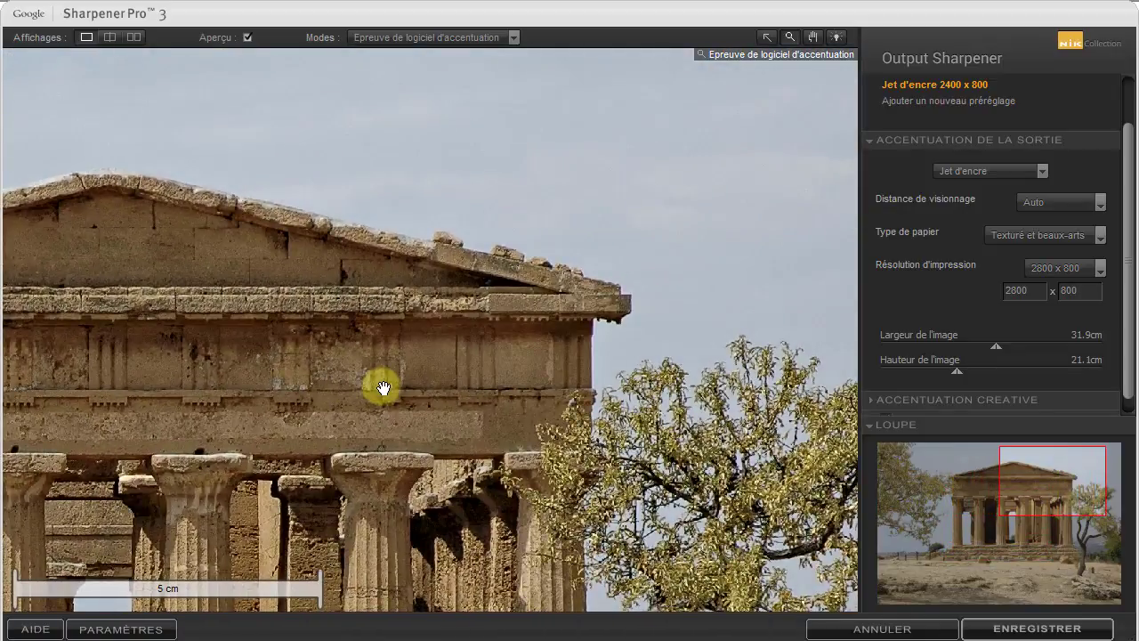
Try the Papier ordinaire paper type on the soft proof and return to Texturé et beaux-arts
left_click(1101, 237)
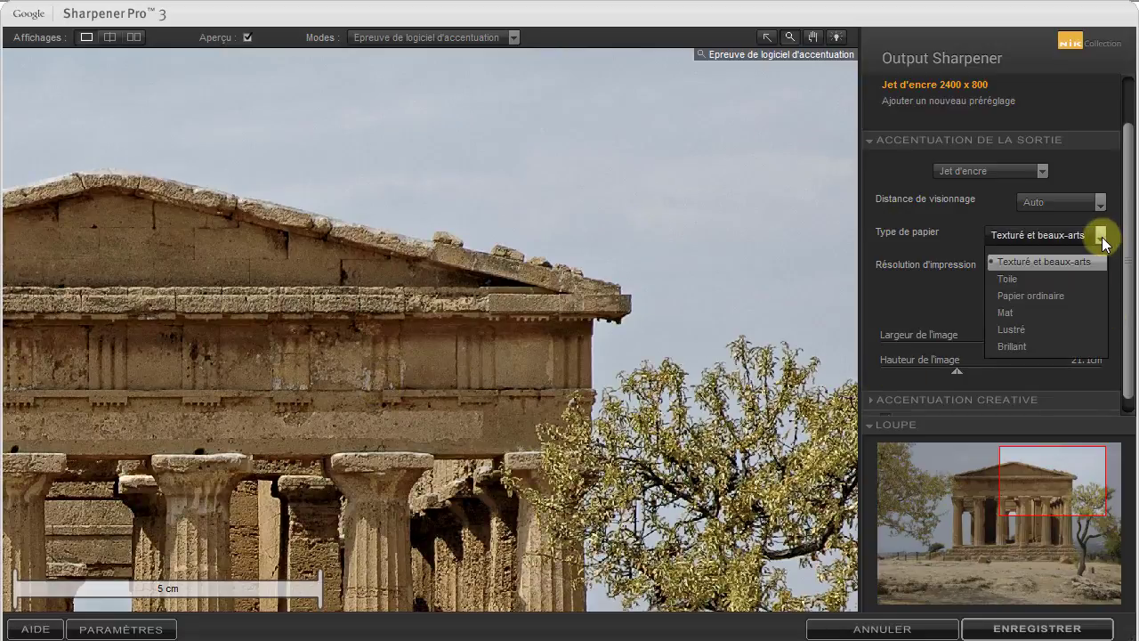
left_click(1065, 295)
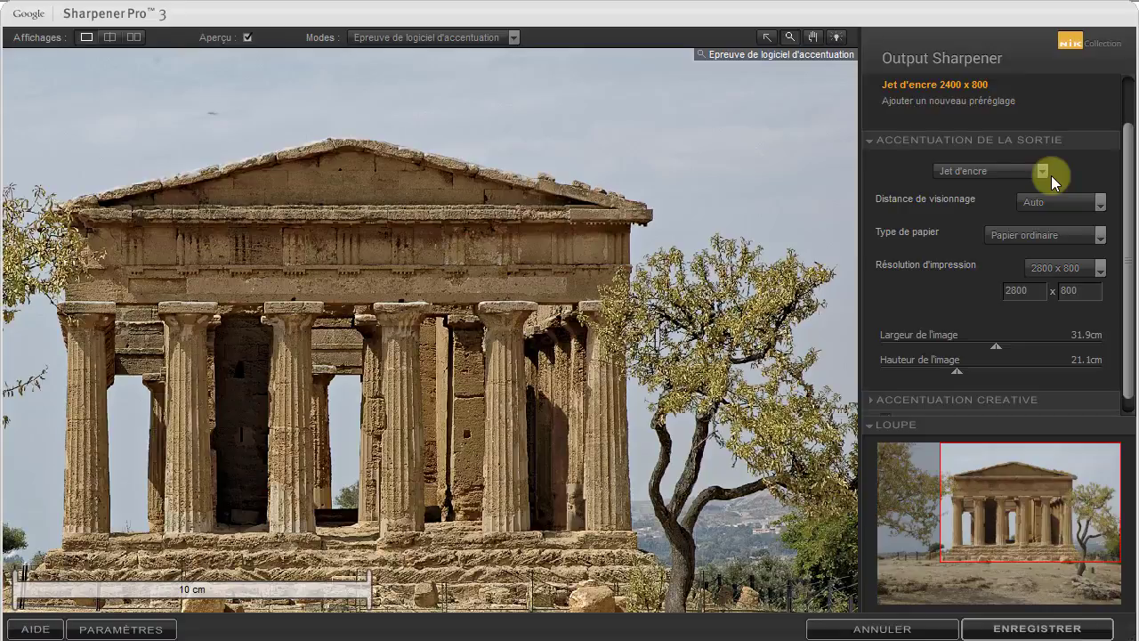
left_click(1100, 235)
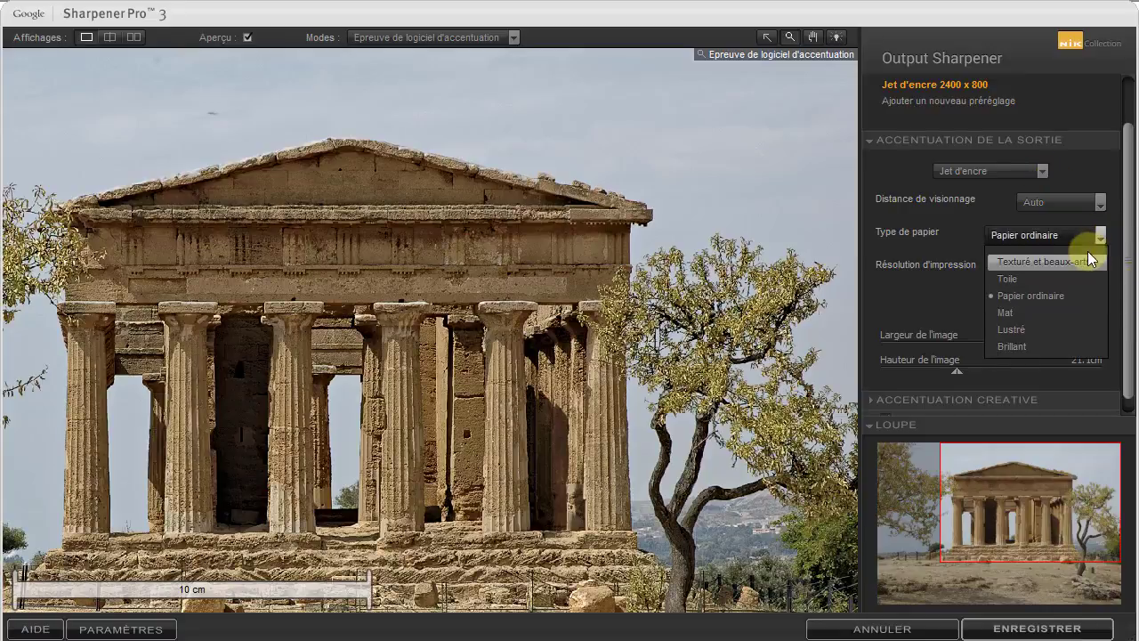
left_click(1084, 264)
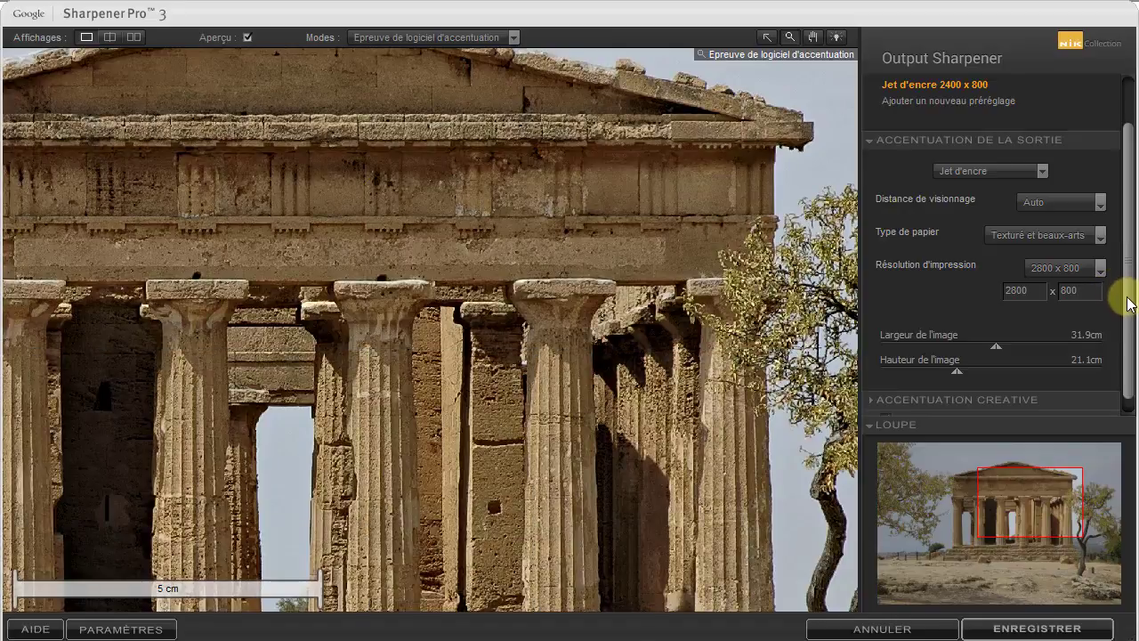
Save the current output sharpening settings as a new preset named demo
left_click_drag(1126, 303, 1118, 214)
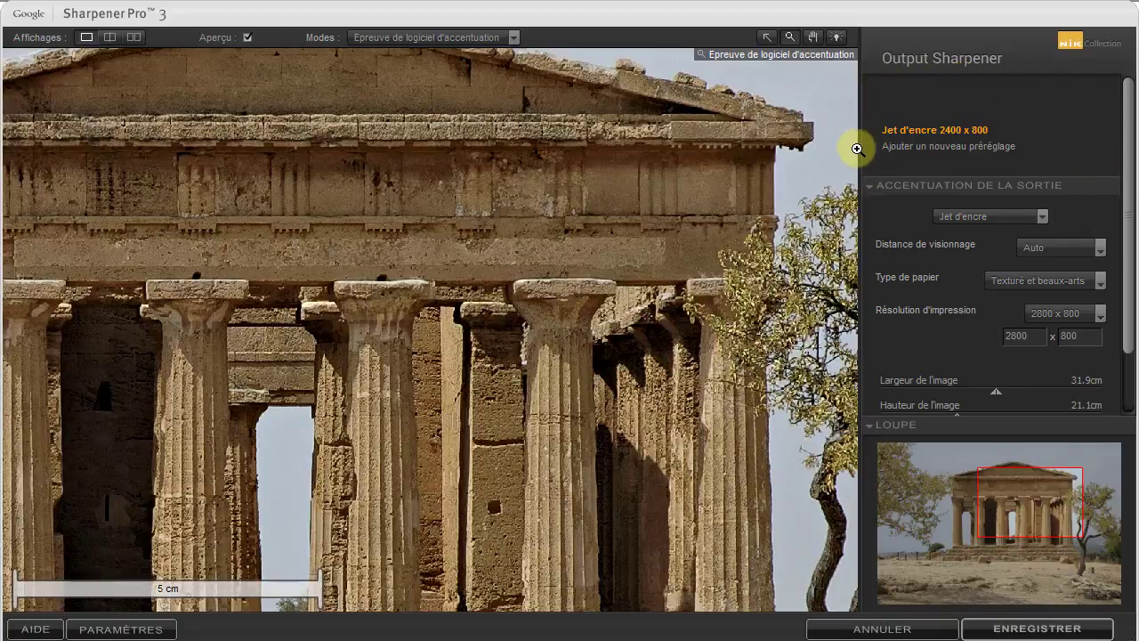
mouse_move(900, 129)
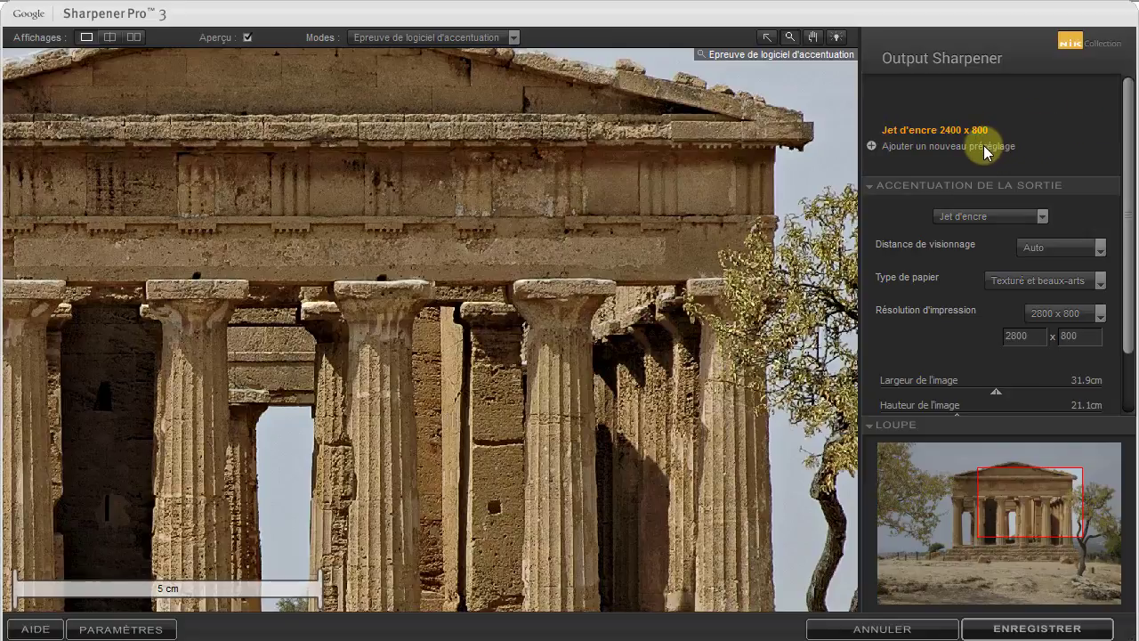
left_click(906, 148)
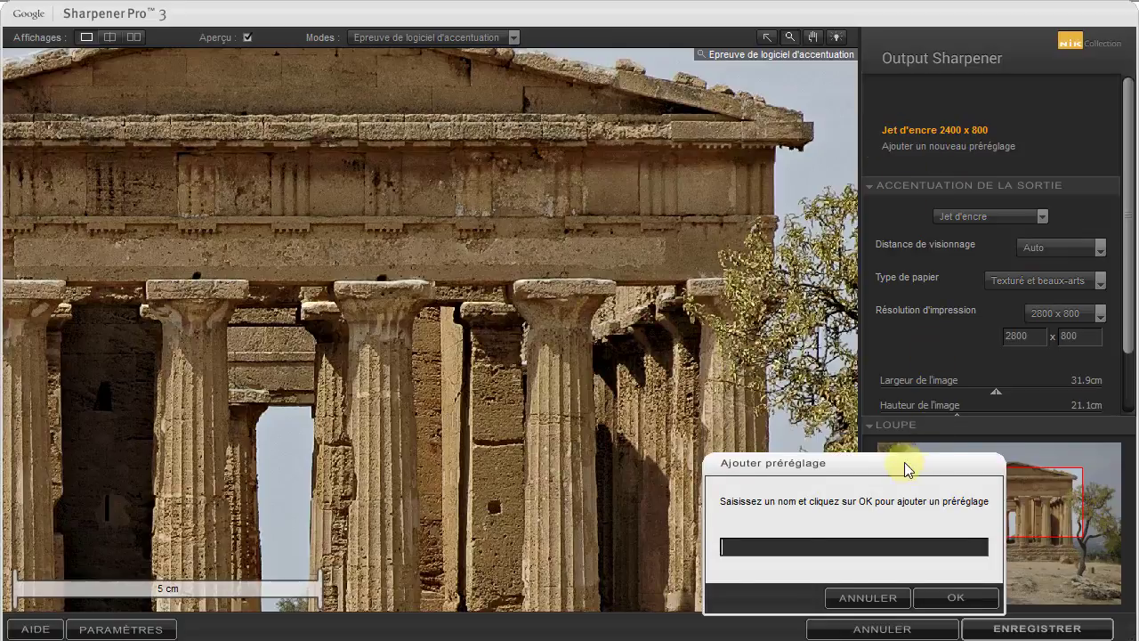
left_click_drag(904, 465, 690, 271)
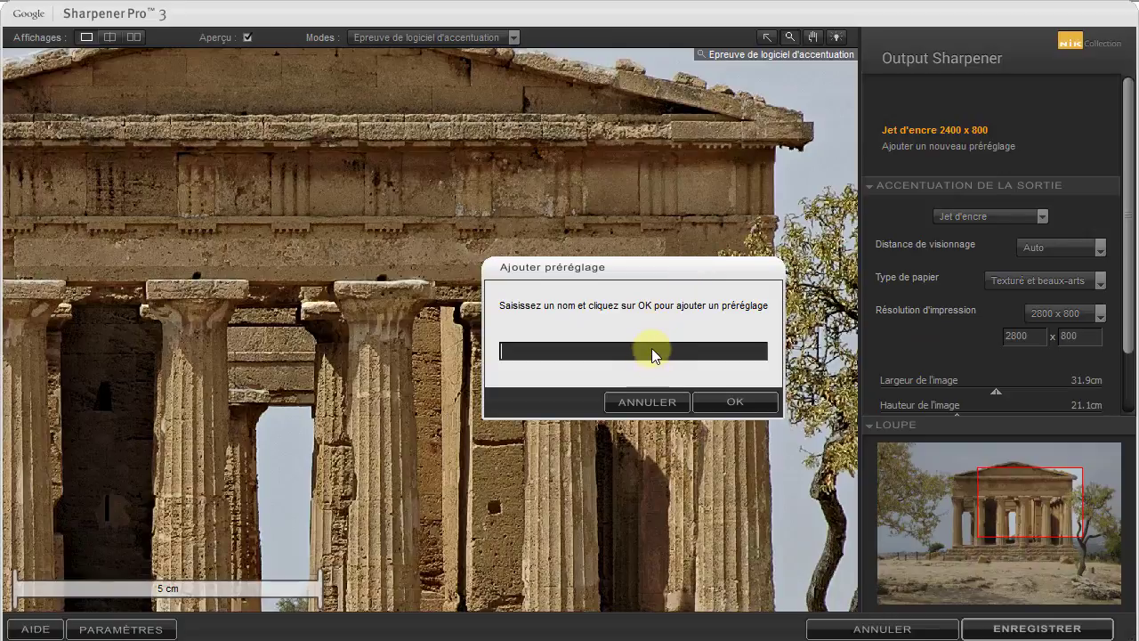
type("demo")
left_click(749, 401)
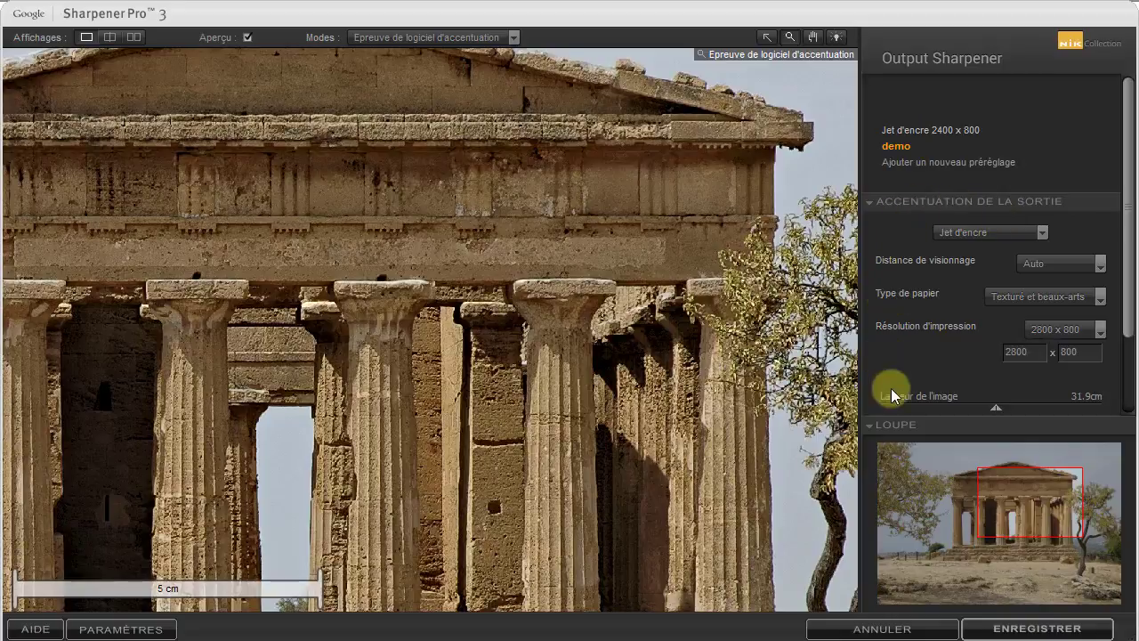
scroll(1132, 305, "down", 1)
left_click_drag(1132, 305, 1125, 372)
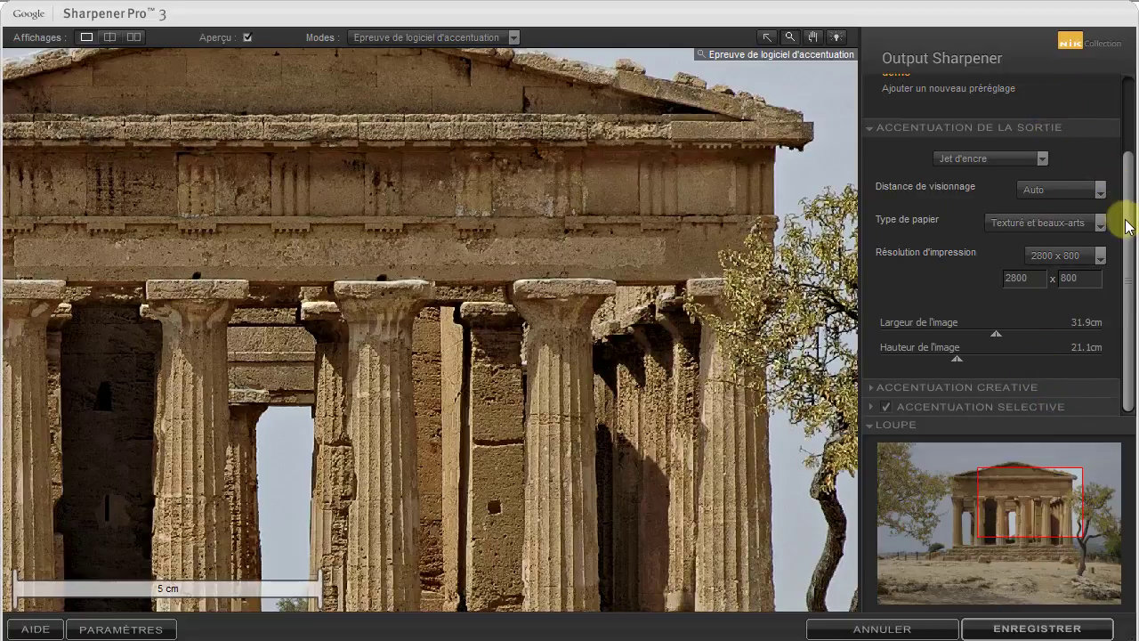
left_click_drag(1128, 225, 1128, 155)
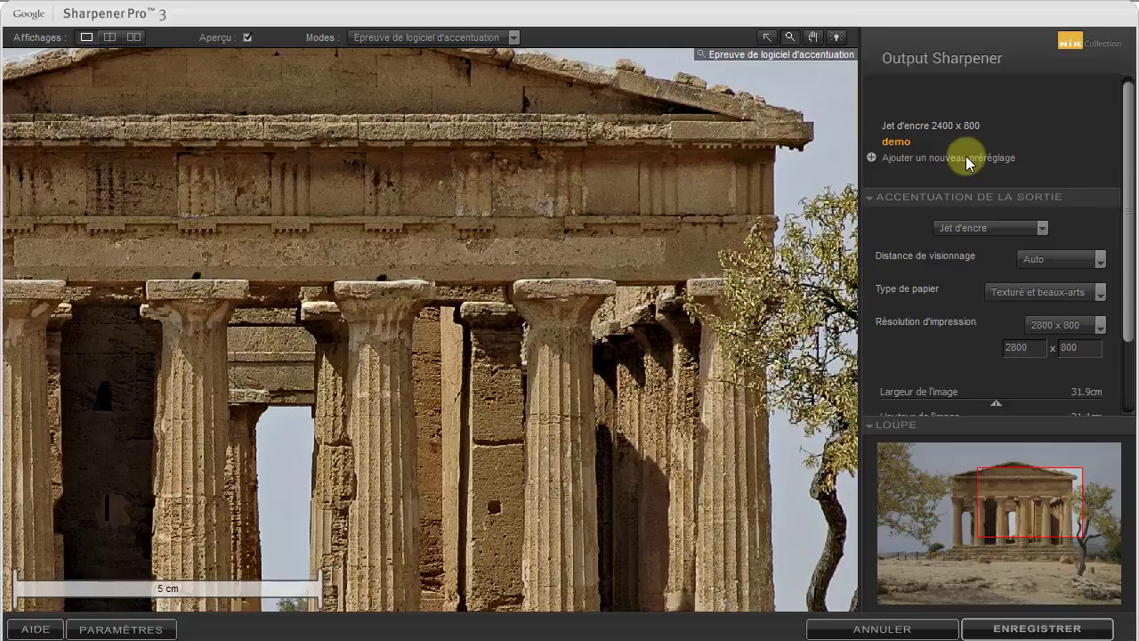
mouse_move(894, 144)
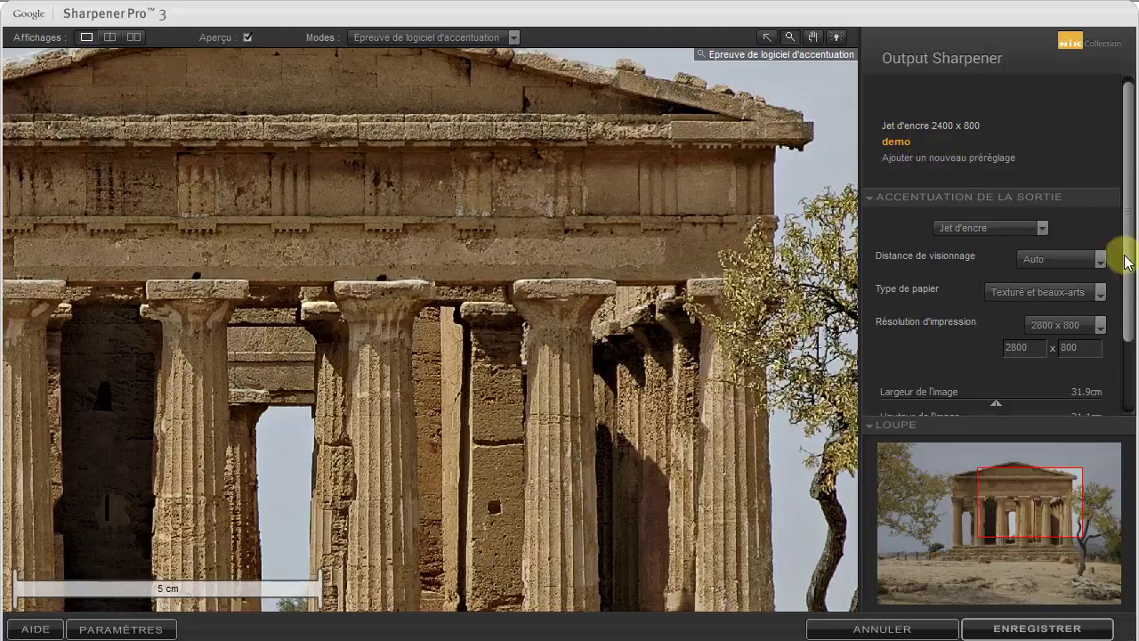
Expand the Accentuation créative section and raise the Intensité de l'accentuation de la sortie above 80%
left_click_drag(1118, 249, 1119, 378)
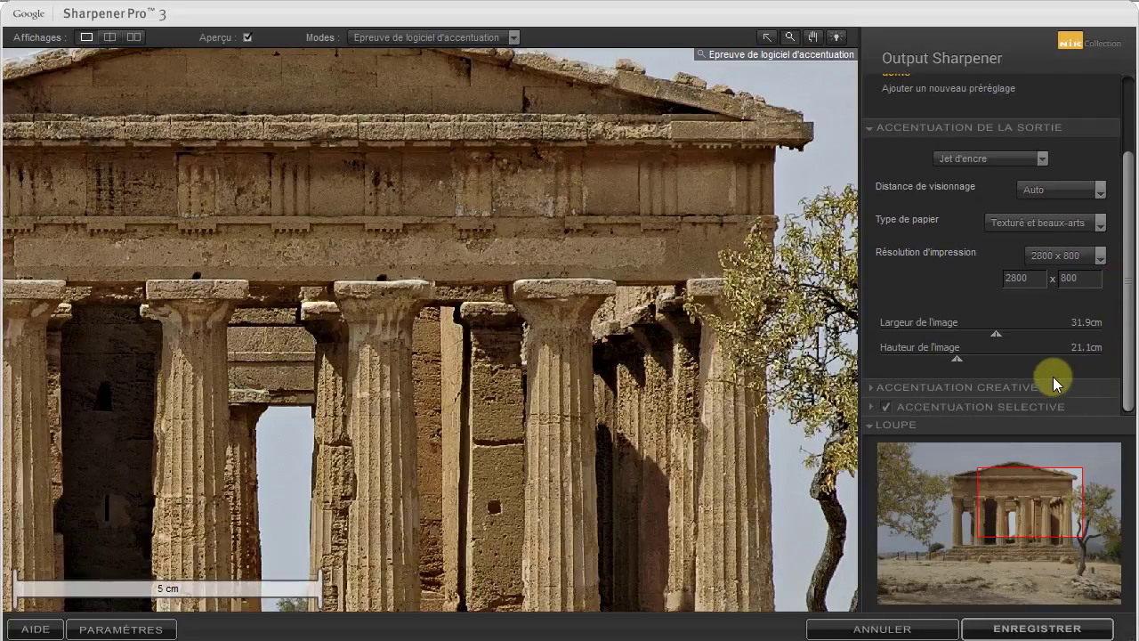
left_click(872, 387)
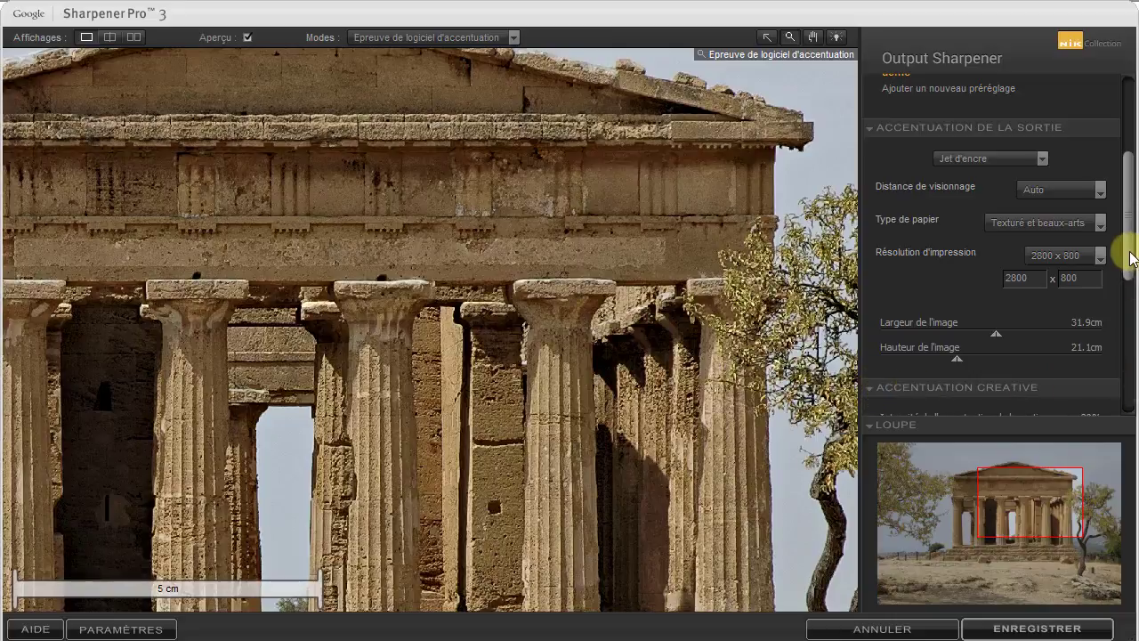
left_click_drag(1127, 246, 1118, 330)
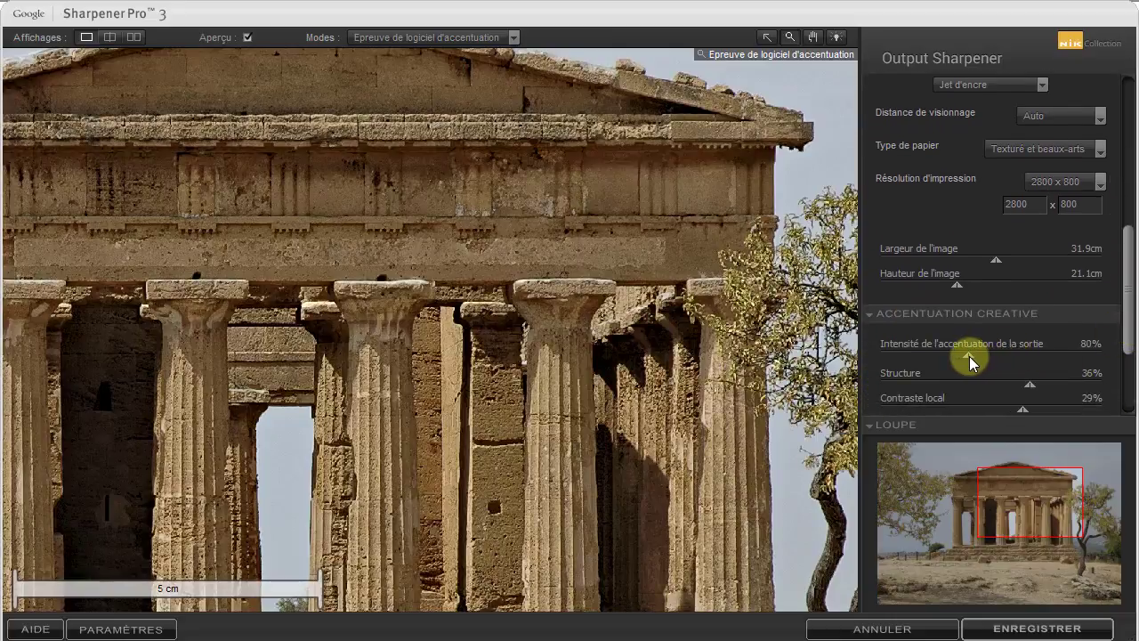
left_click_drag(972, 356, 1014, 357)
left_click_drag(1123, 318, 1133, 154)
mouse_move(964, 149)
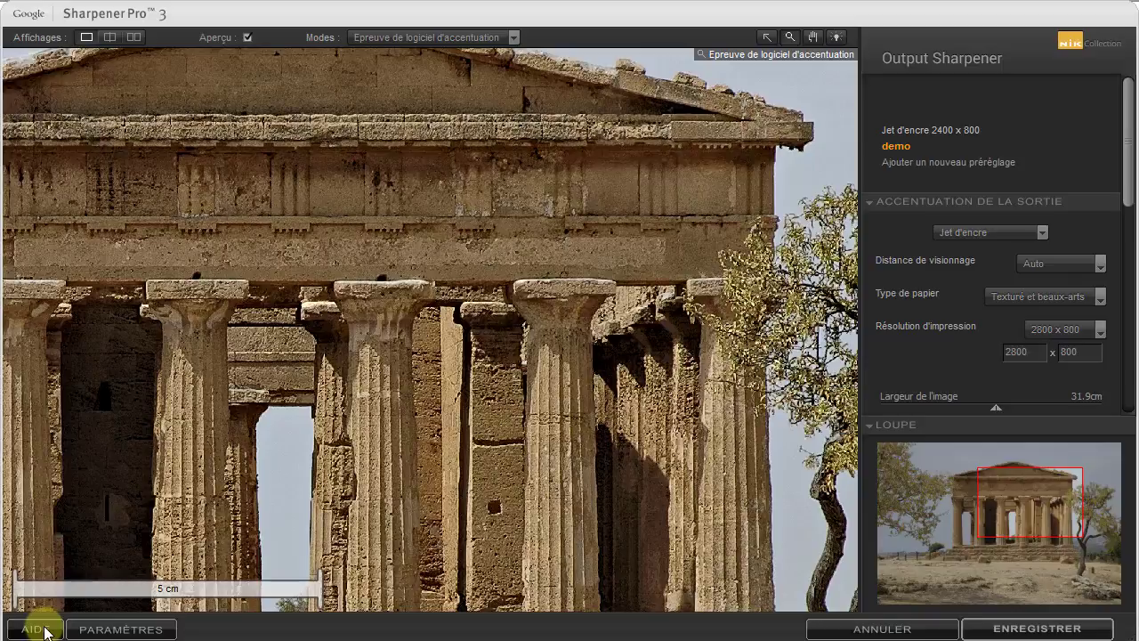
In the output sharpening preferences, choose Neutre for the default control point settings
left_click(99, 630)
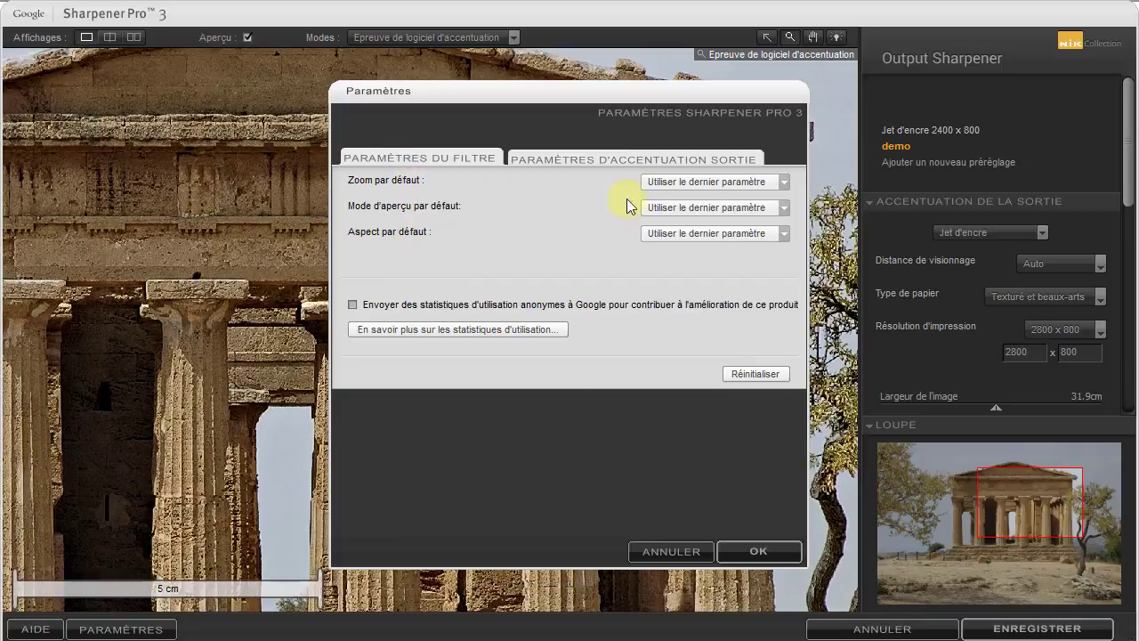
left_click(582, 156)
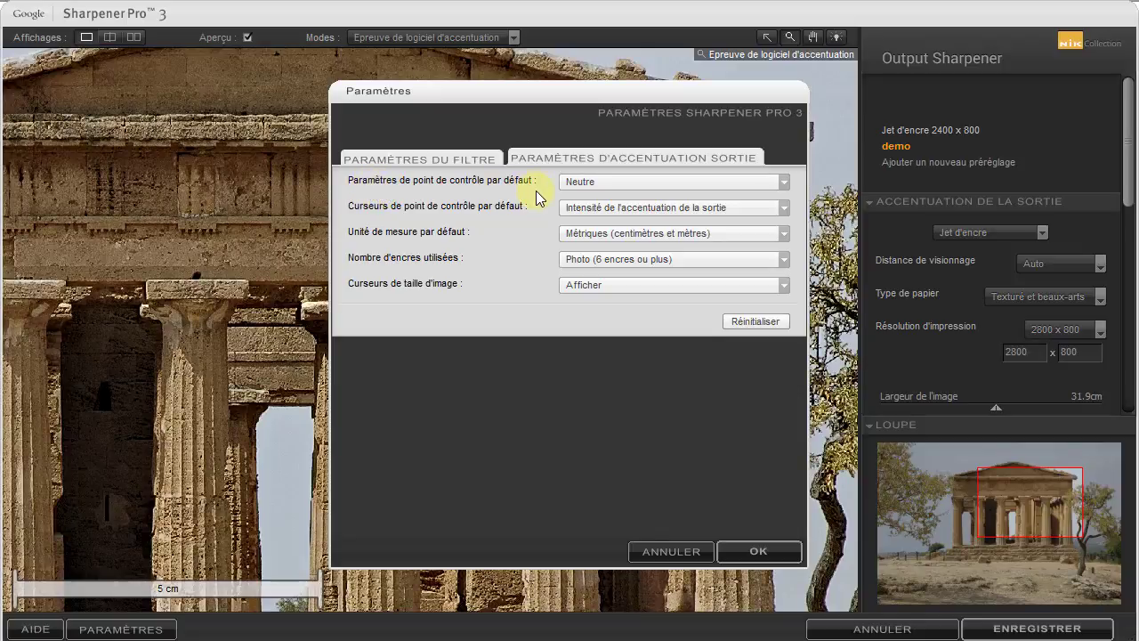
left_click(783, 181)
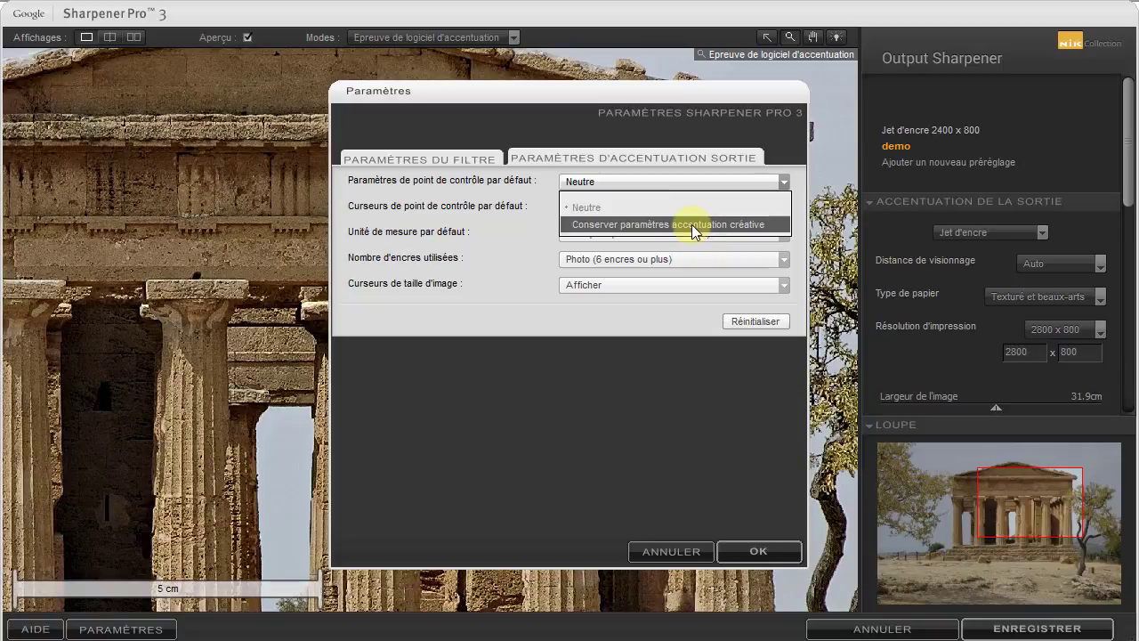
left_click(629, 213)
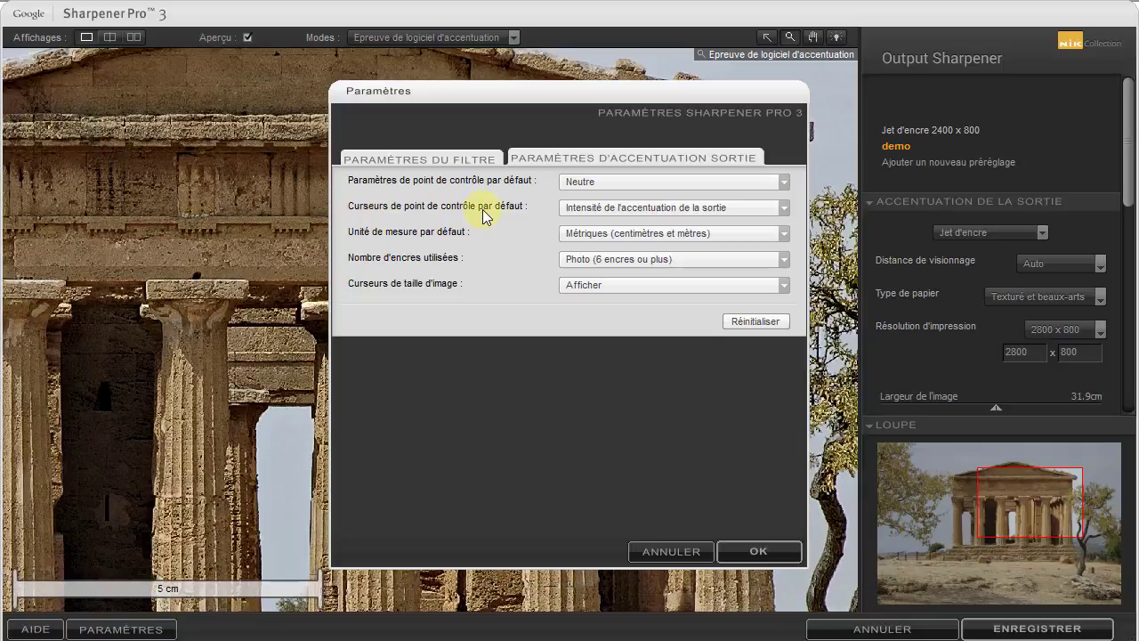
Review the default control point slider options and choose Intensité de l'accentuation de la sortie
left_click(784, 207)
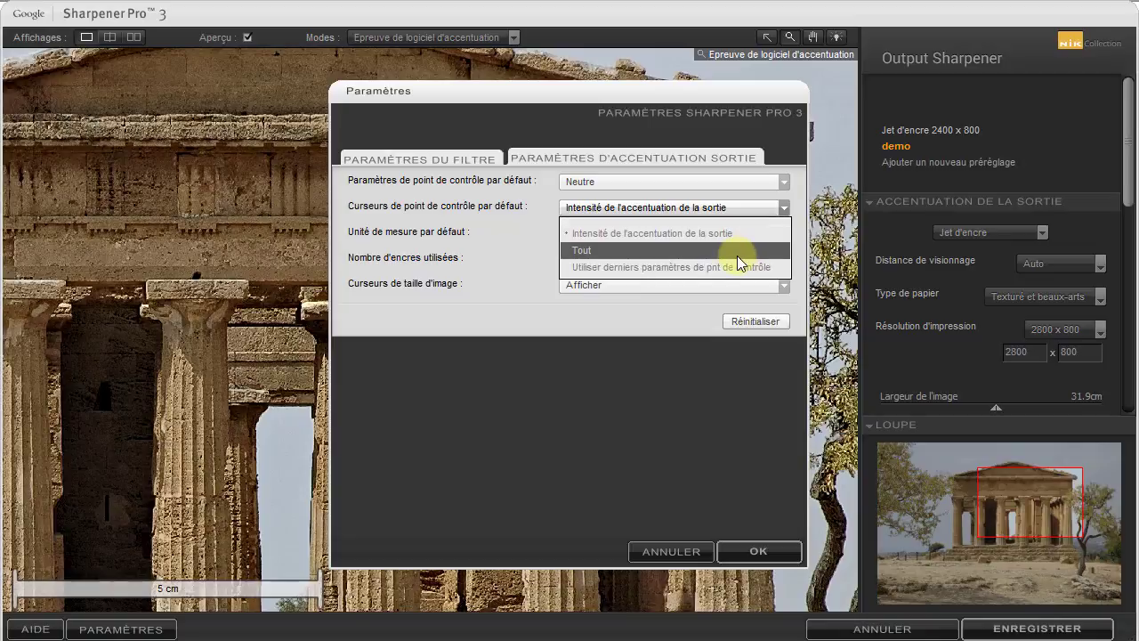
left_click(1130, 189)
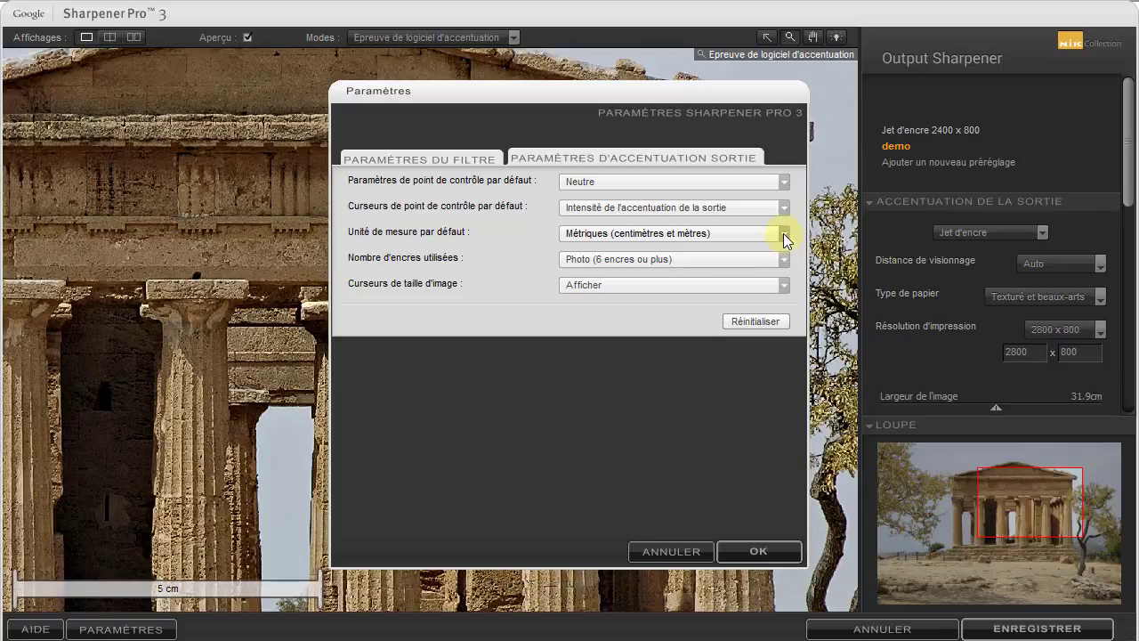
left_click(784, 207)
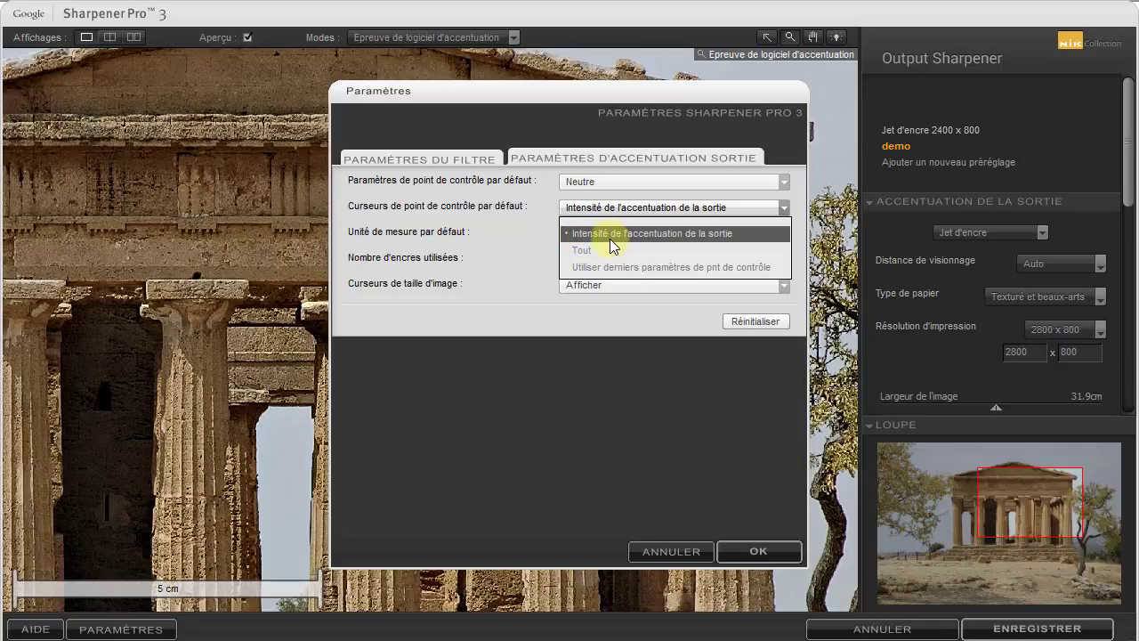
left_click(663, 234)
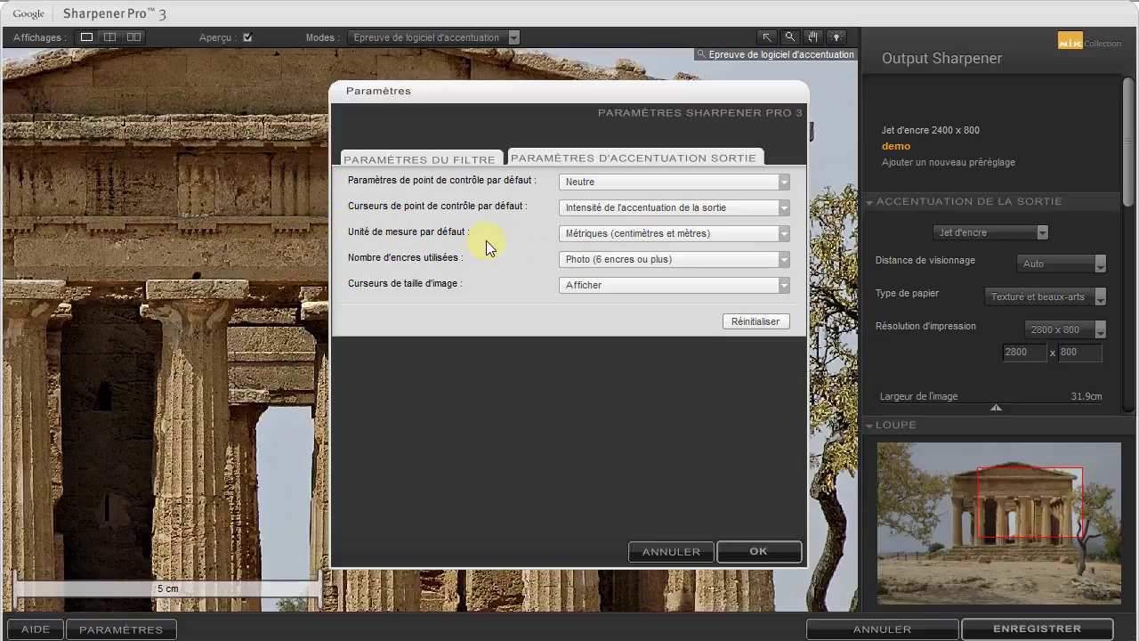
Choose Métriques (centimètres et mètres) as the default measurement unit and Photo (6 encres ou plus) as the number of inks used
left_click(783, 232)
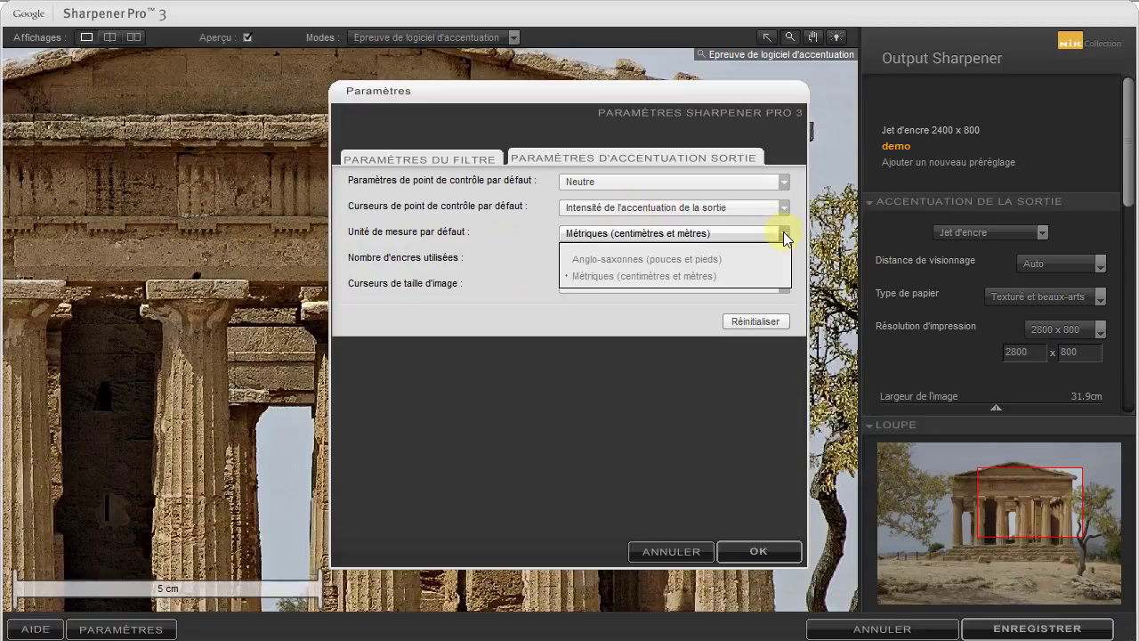
left_click(674, 276)
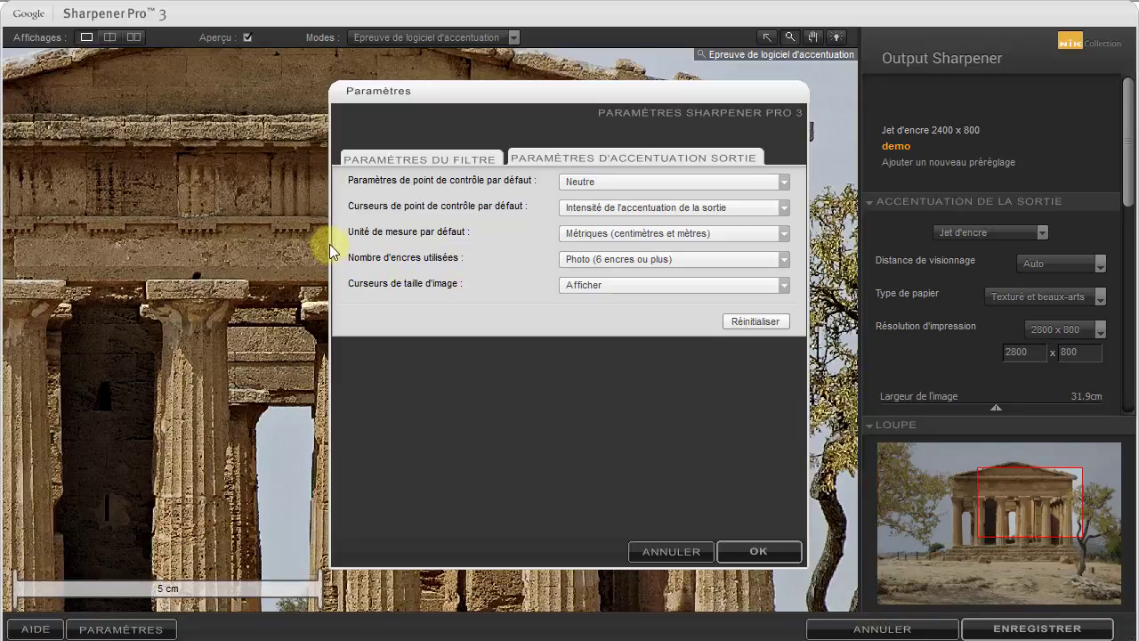
left_click(784, 261)
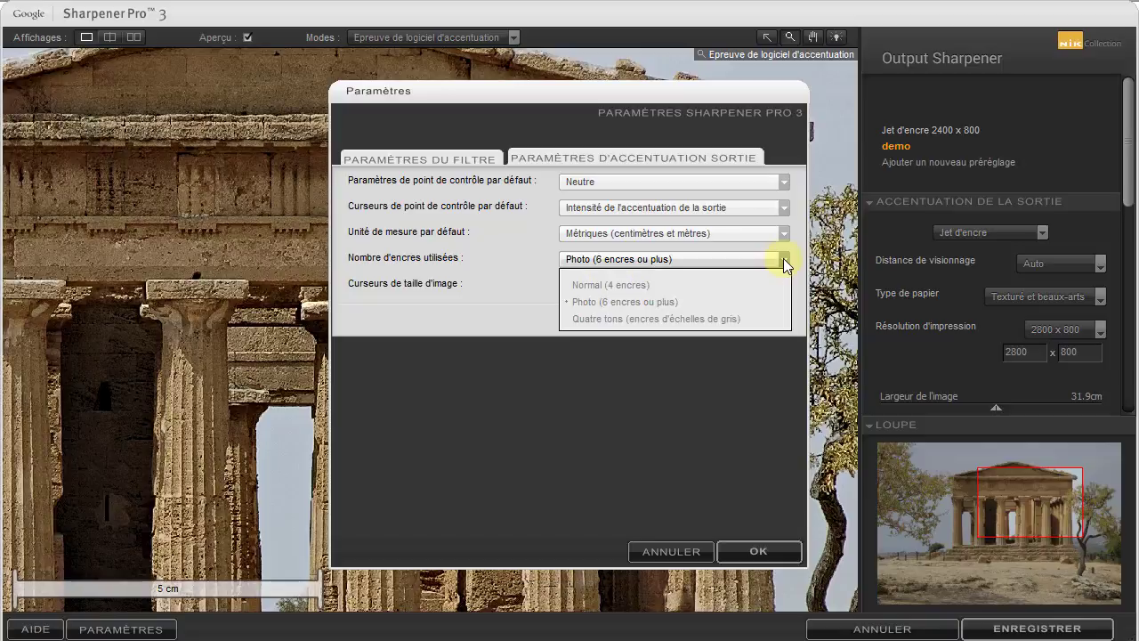
left_click(625, 305)
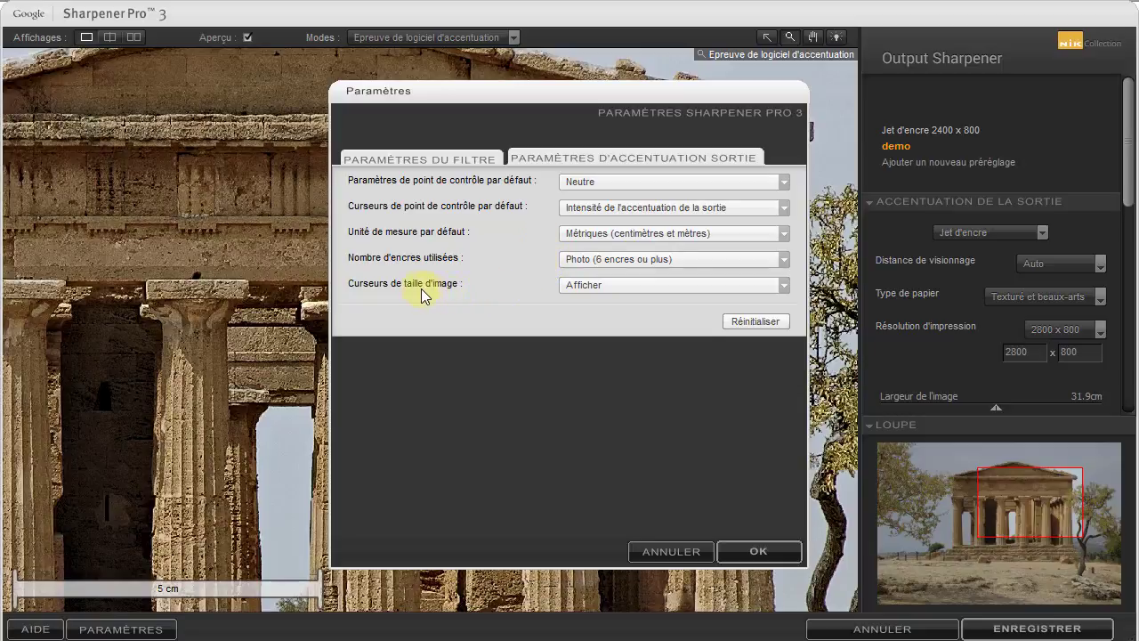
Choose Afficher for the image size sliders and accept the preferences
left_click(783, 285)
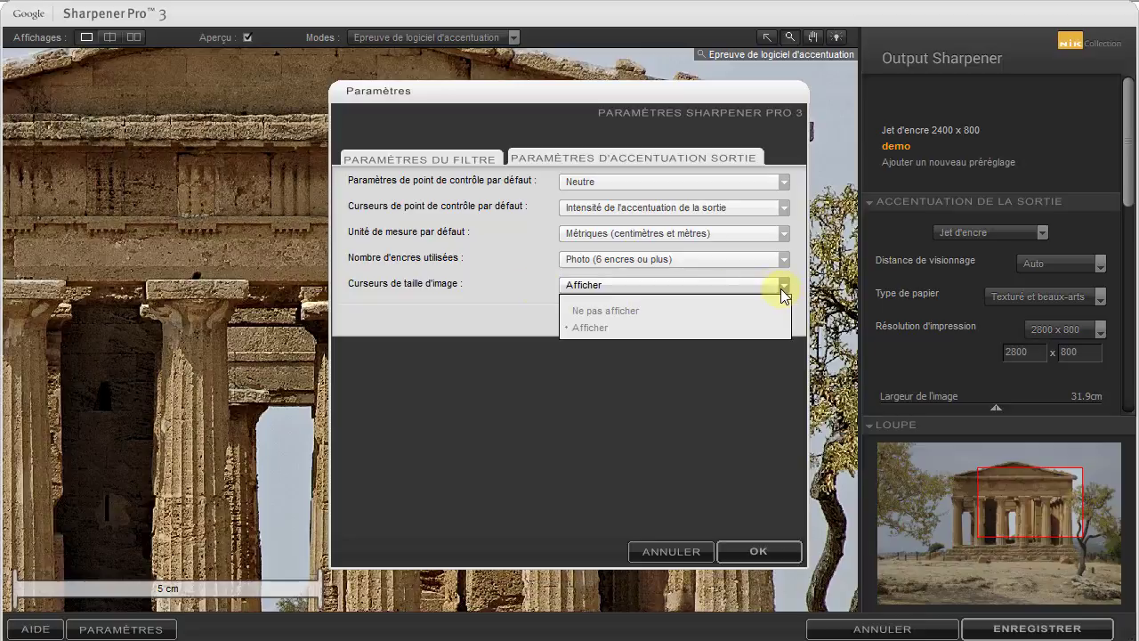
left_click(783, 287)
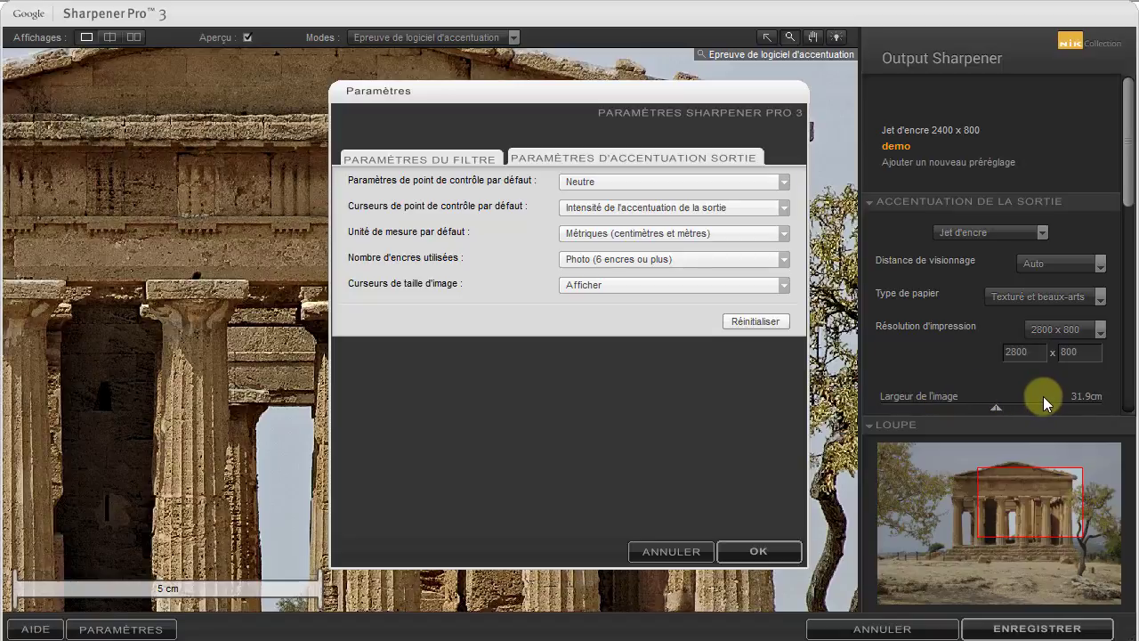
left_click(784, 286)
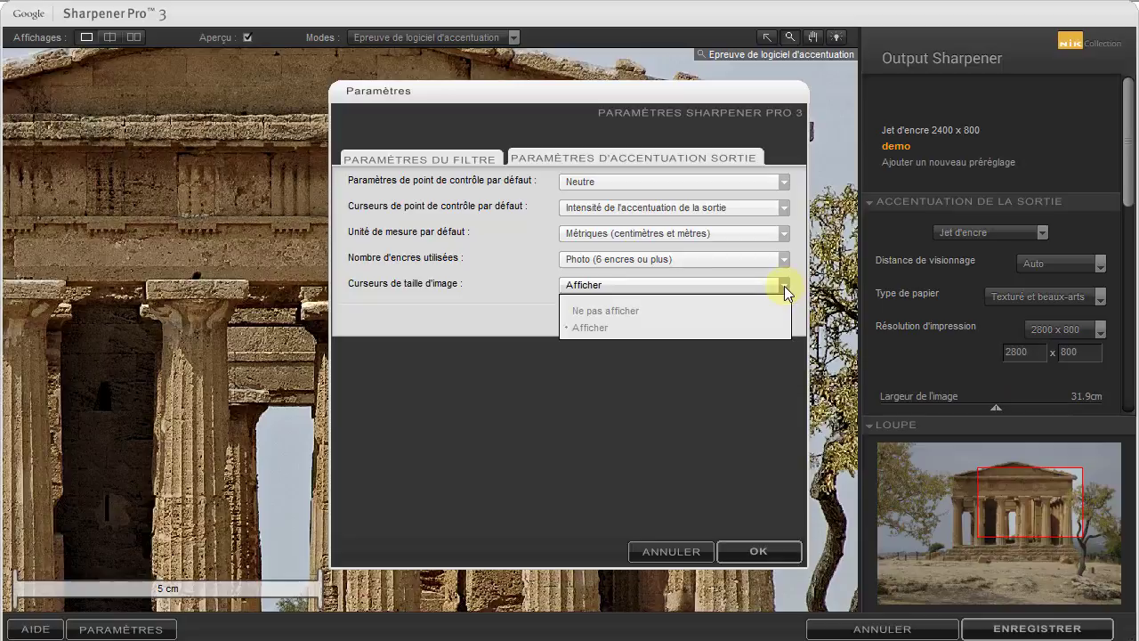
left_click(703, 333)
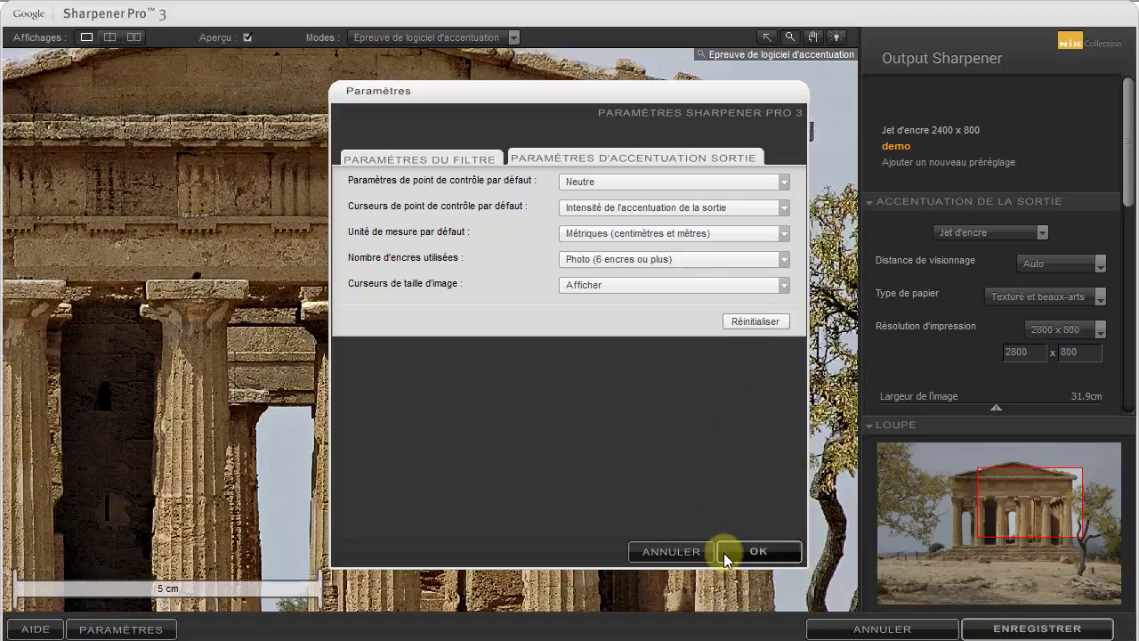
left_click(782, 551)
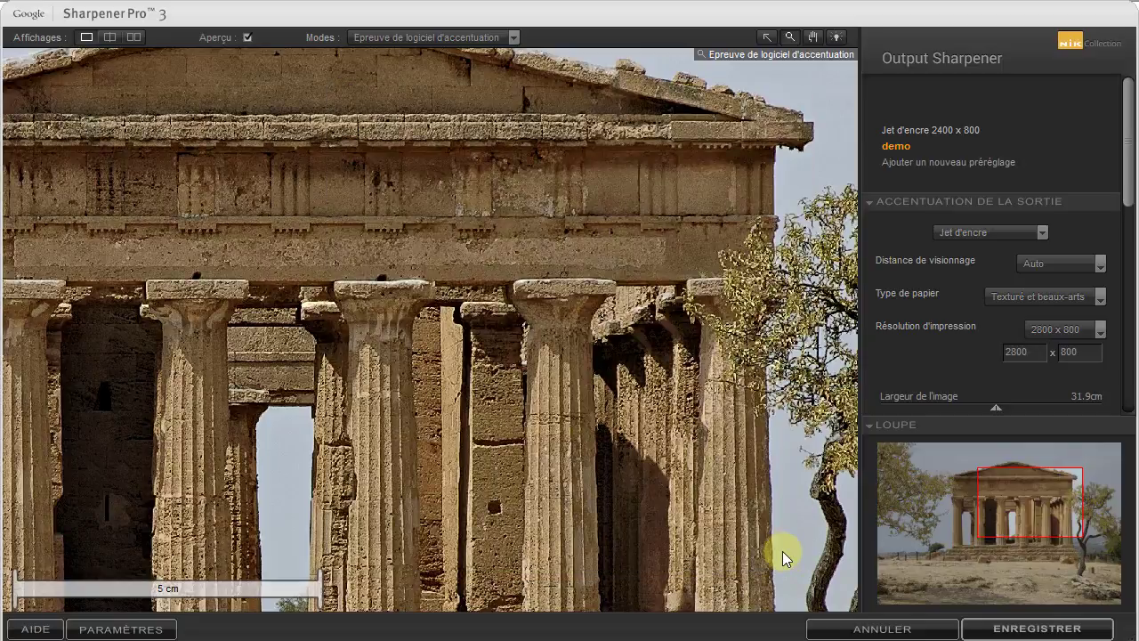